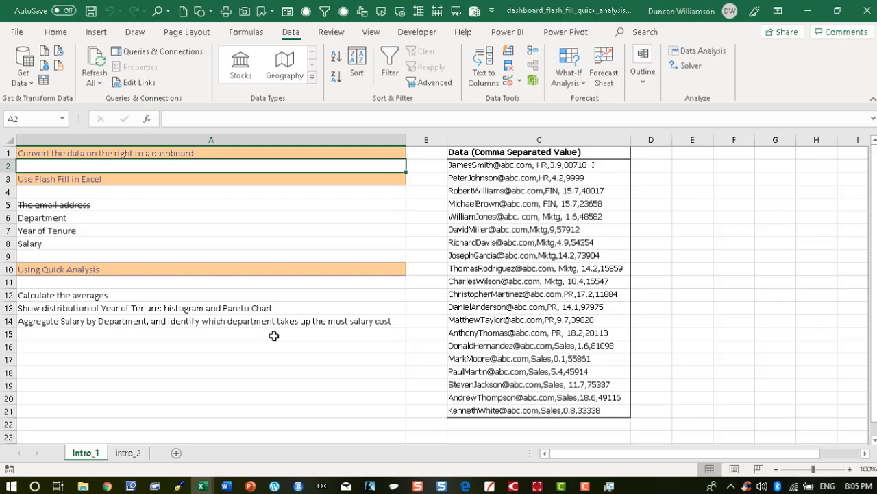
Insert a new worksheet between intro_1 and intro_2 and open it.
{"action": "left_click", "coordinate": [129, 453]}
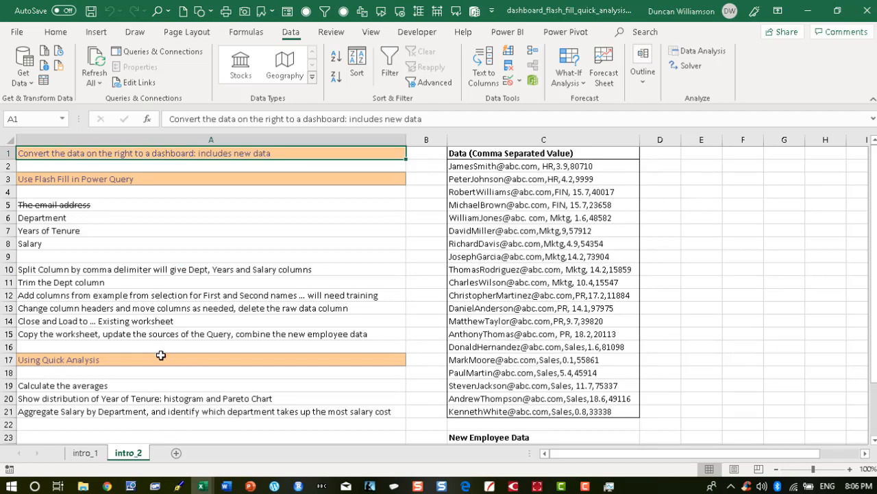
{"action": "left_click", "coordinate": [83, 454]}
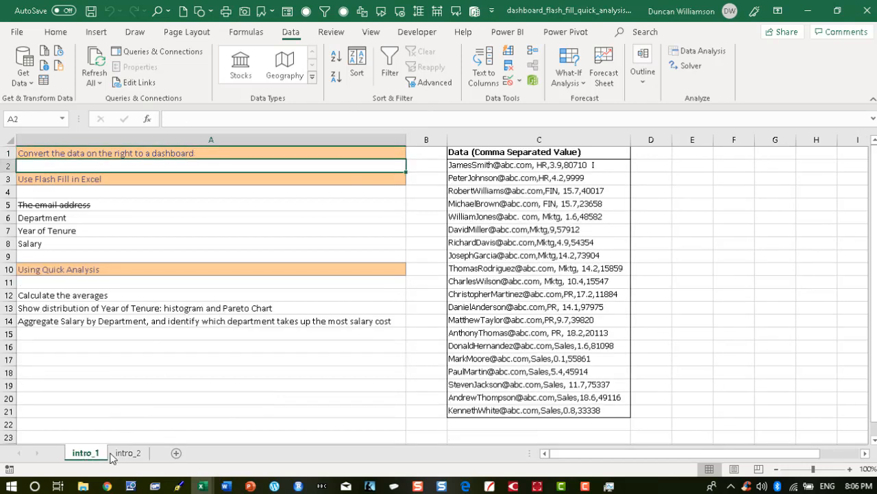
{"action": "left_click", "coordinate": [176, 453]}
{"action": "left_click", "coordinate": [86, 456]}
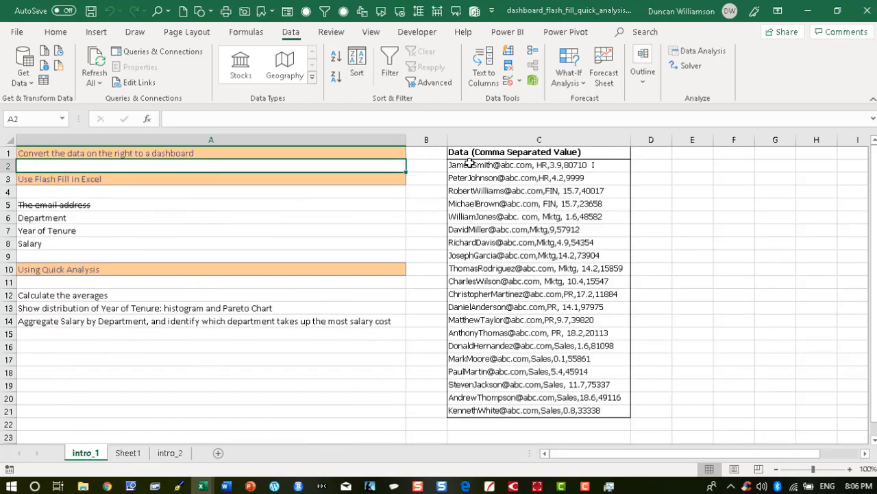
{"action": "left_click", "coordinate": [126, 454]}
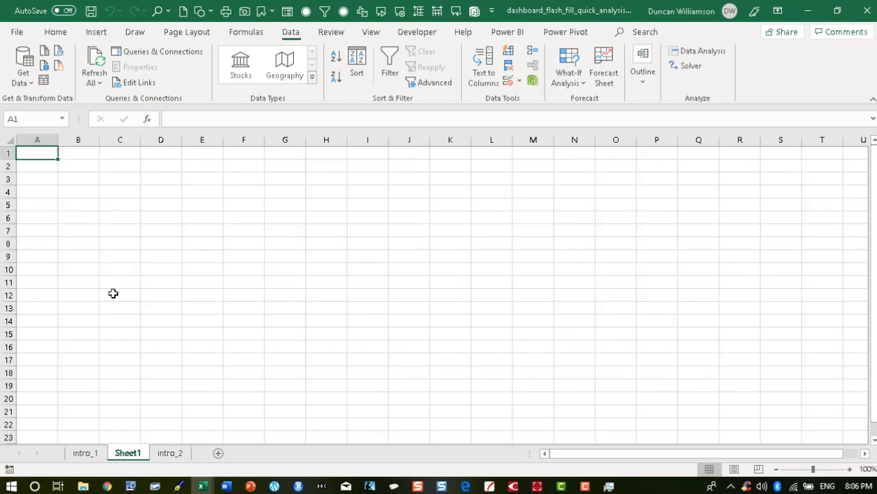
Link cell A5 to the Data (Comma Separated Value) header in C1 of intro_1.
{"action": "left_click", "coordinate": [43, 205]}
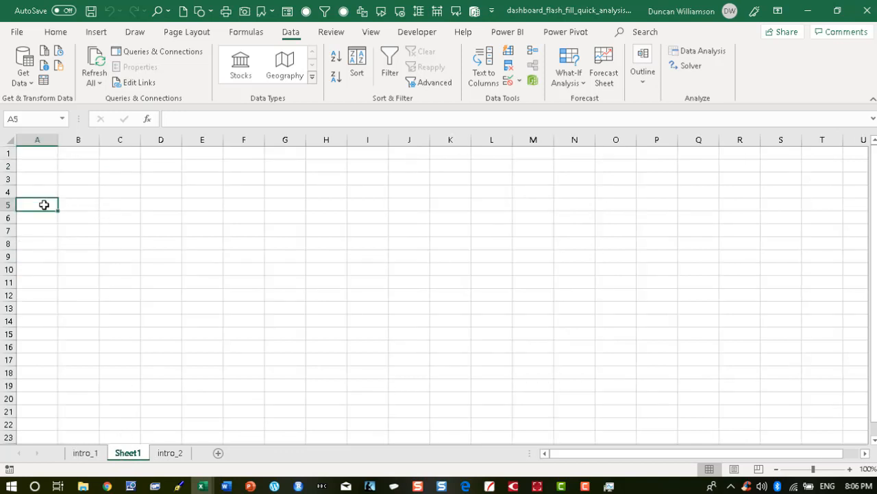
{"action": "type", "text": "="}
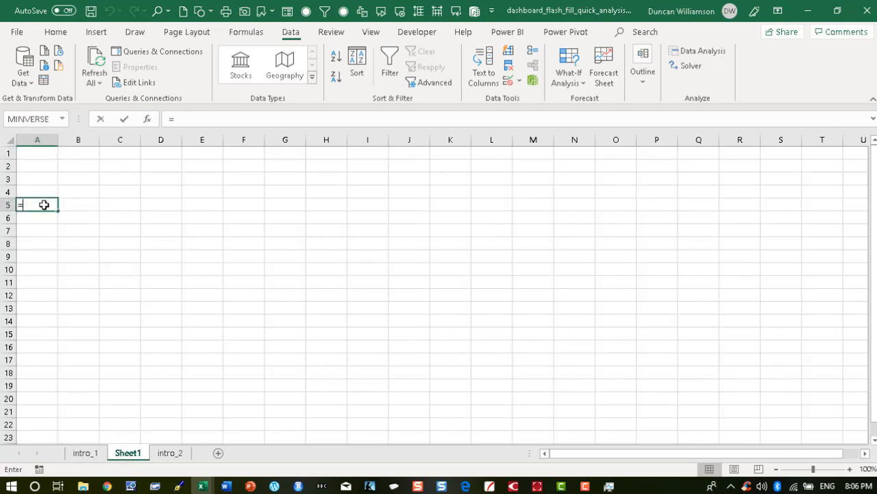
{"action": "left_click", "coordinate": [82, 454]}
{"action": "left_click", "coordinate": [489, 151]}
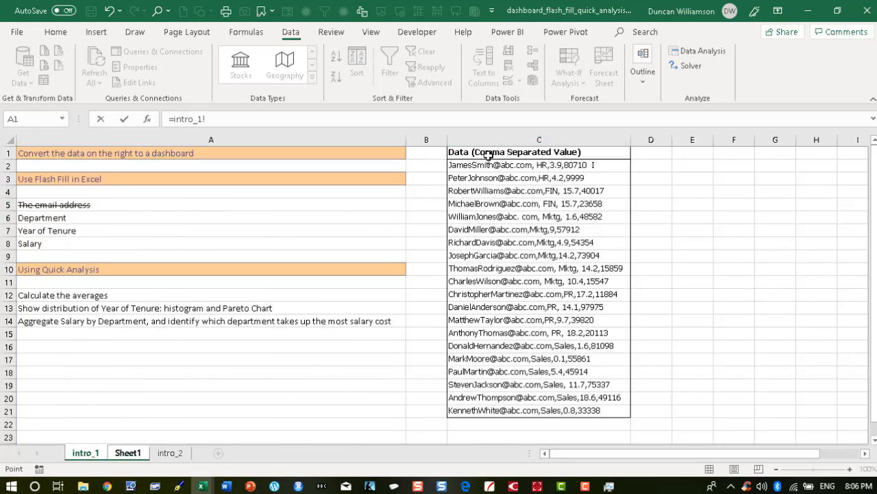
{"action": "key", "text": "Return"}
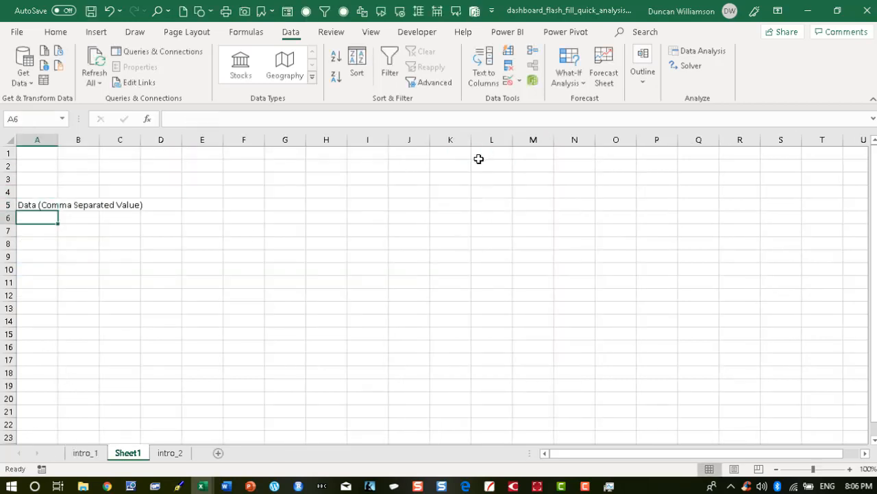
Fill the link formula down to row 25 and autofit column A to the text.
{"action": "left_click", "coordinate": [32, 204]}
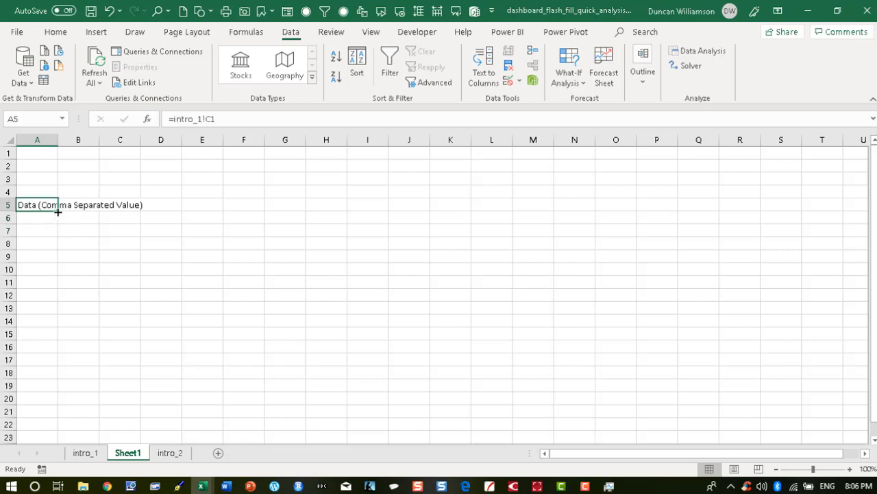
{"action": "left_click_drag", "start_coordinate": [58, 211], "coordinate": [61, 237]}
{"action": "double_click", "coordinate": [58, 140]}
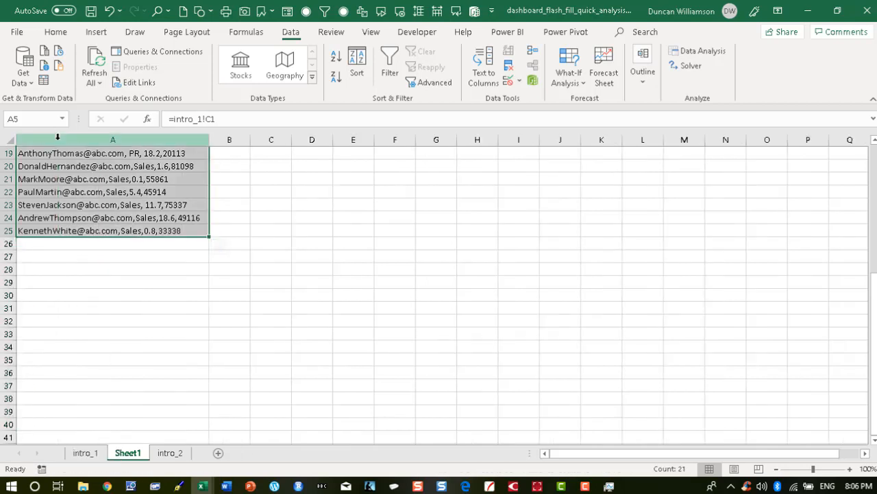
Make the A5 header bold.
{"action": "scroll", "coordinate": [73, 261], "scroll_direction": "up", "scroll_amount": 5}
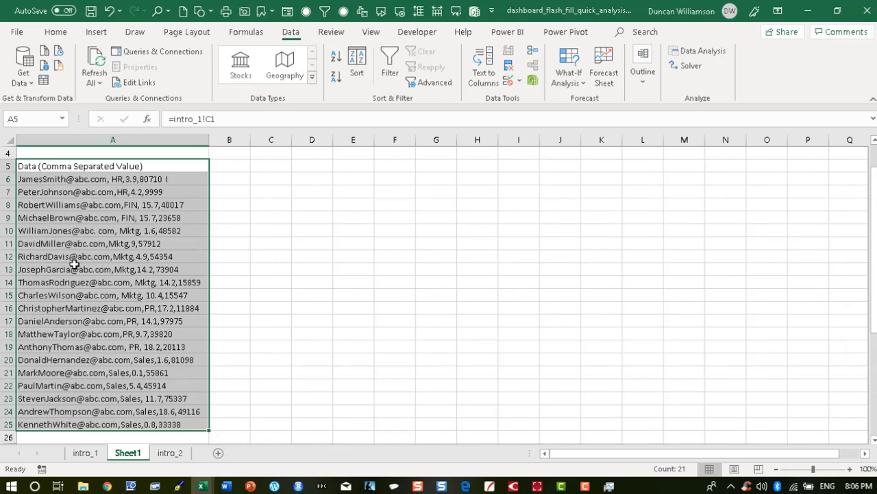
{"action": "left_click", "coordinate": [82, 166]}
{"action": "left_click", "coordinate": [58, 34]}
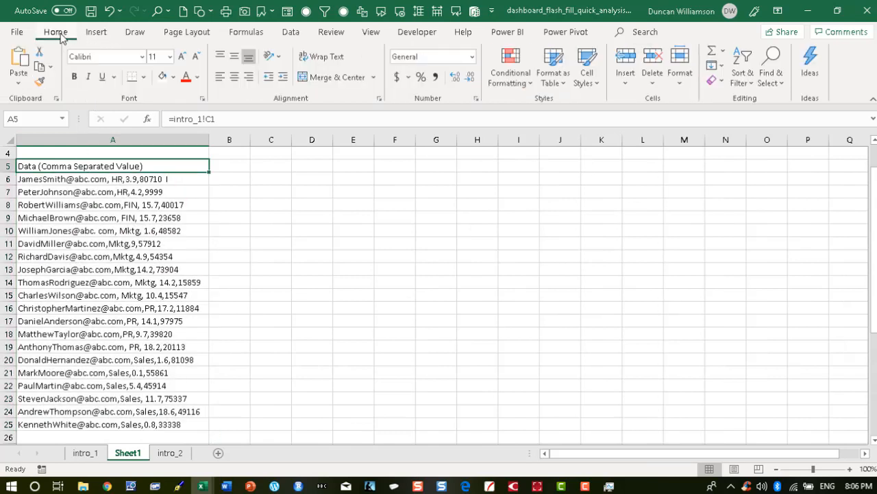
{"action": "left_click", "coordinate": [74, 76]}
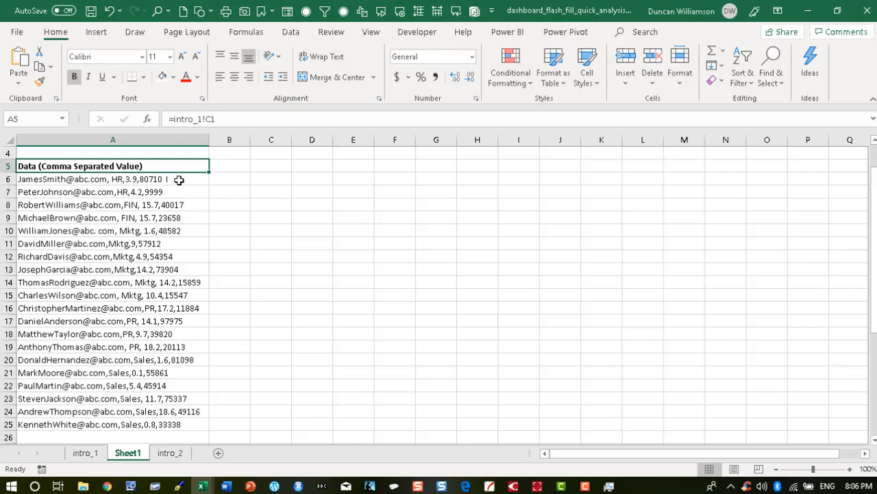
Remove the stray trailing character from the first data entry in intro_1 cell C2, then return to Sheet1.
{"action": "left_click", "coordinate": [96, 454]}
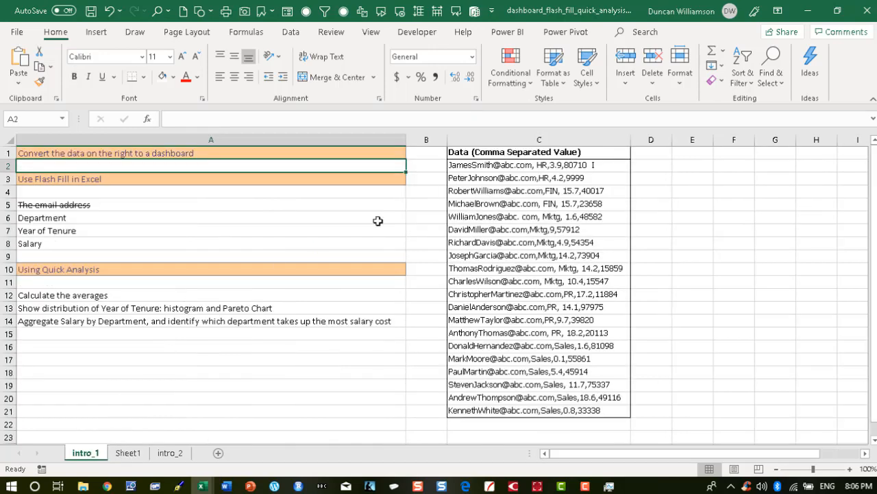
{"action": "left_click", "coordinate": [541, 168]}
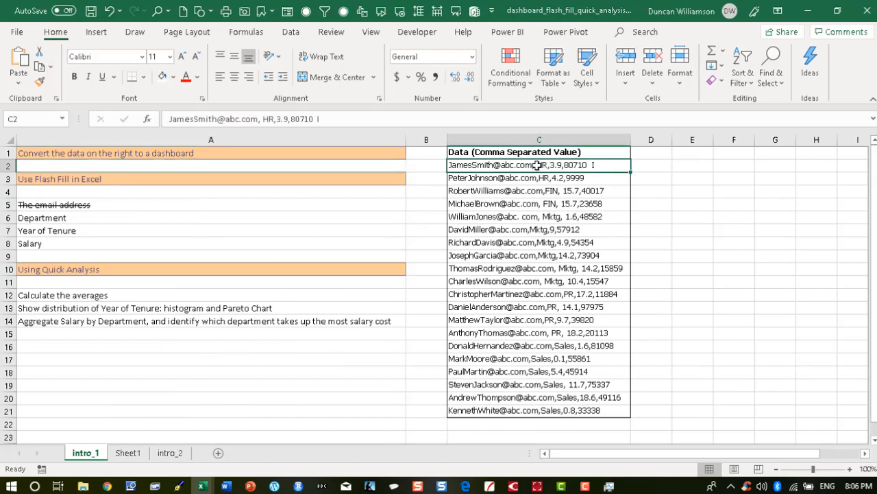
{"action": "left_click", "coordinate": [351, 119]}
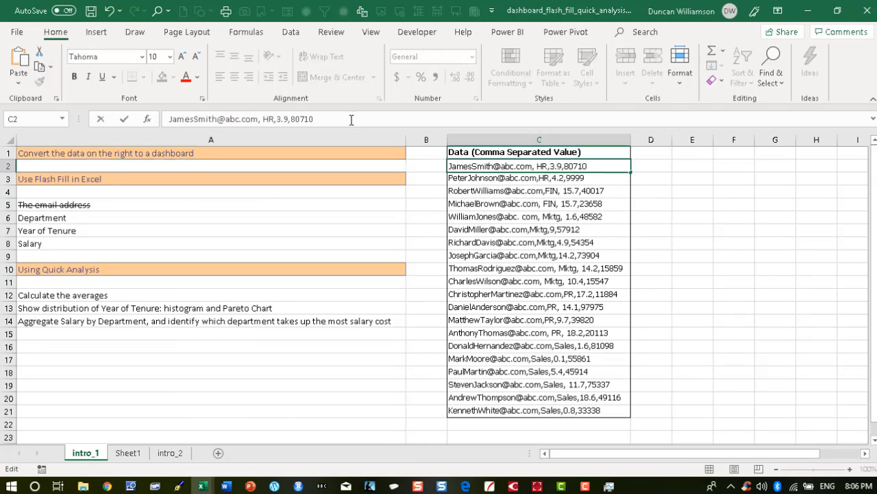
{"action": "key", "text": "Return"}
{"action": "key", "text": "ctrl+Page_Down"}
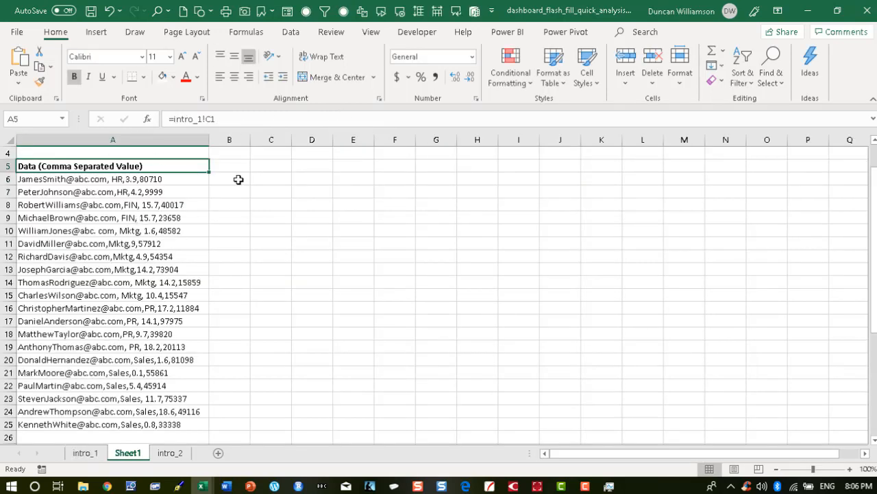
Add headers First Name, Second Name, Dept, Years of Tenure and Salary in B5:F5.
{"action": "left_click", "coordinate": [186, 181]}
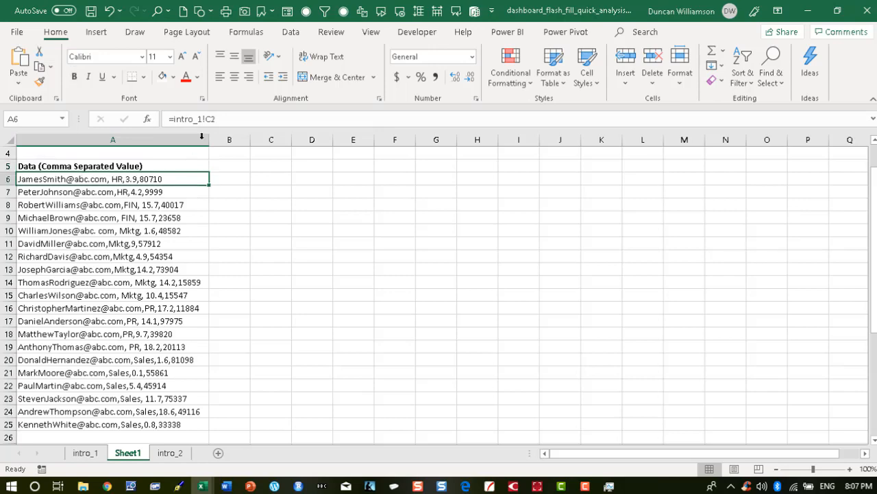
{"action": "left_click", "coordinate": [177, 192]}
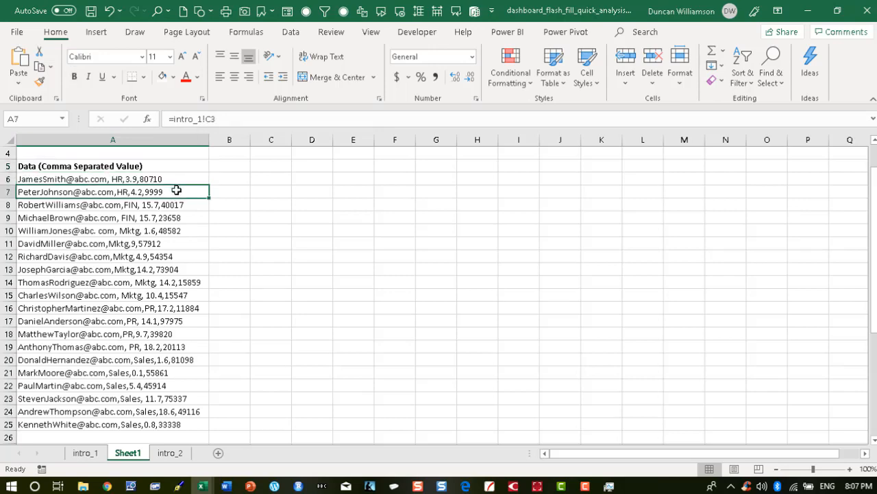
{"action": "left_click", "coordinate": [180, 180]}
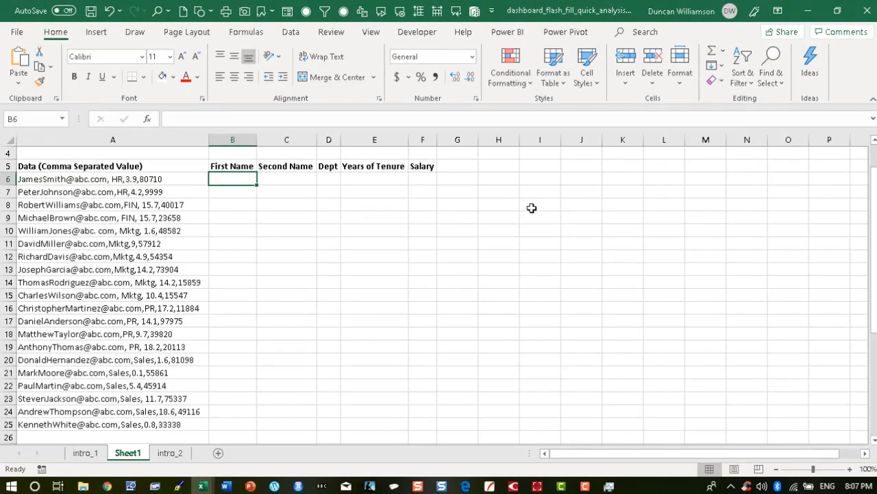
Enter James and Peter as the first two first names so Flash Fill completes the First Name column.
{"action": "type", "text": "James"}
{"action": "key", "text": "Return"}
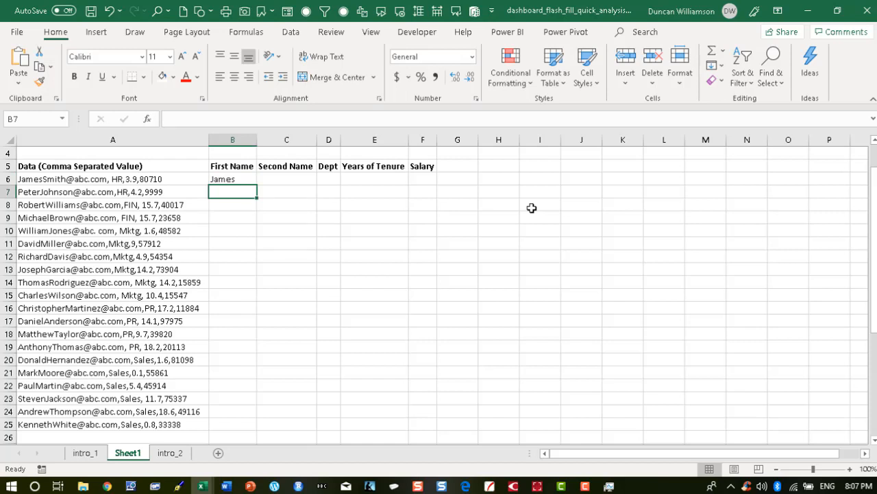
{"action": "type", "text": "Peter"}
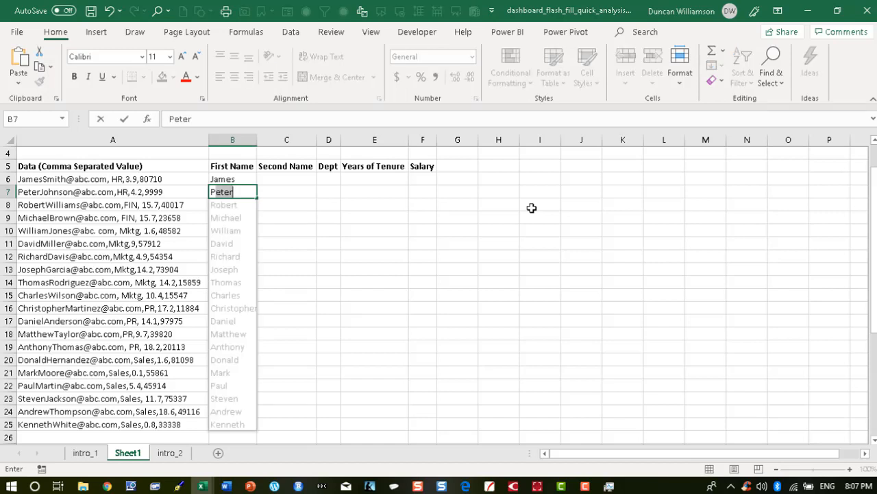
{"action": "key", "text": "Return"}
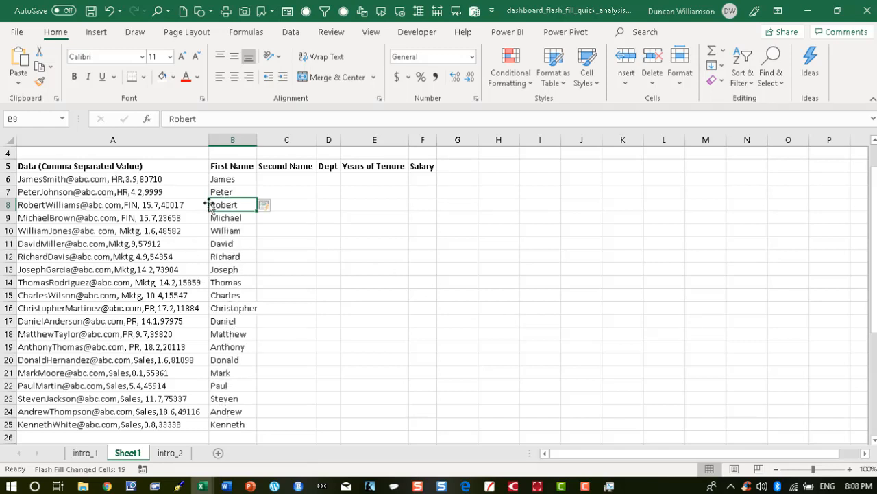
Enter Smith and Johnson as the first two second names so Flash Fill completes the Second Name column.
{"action": "left_click", "coordinate": [272, 178]}
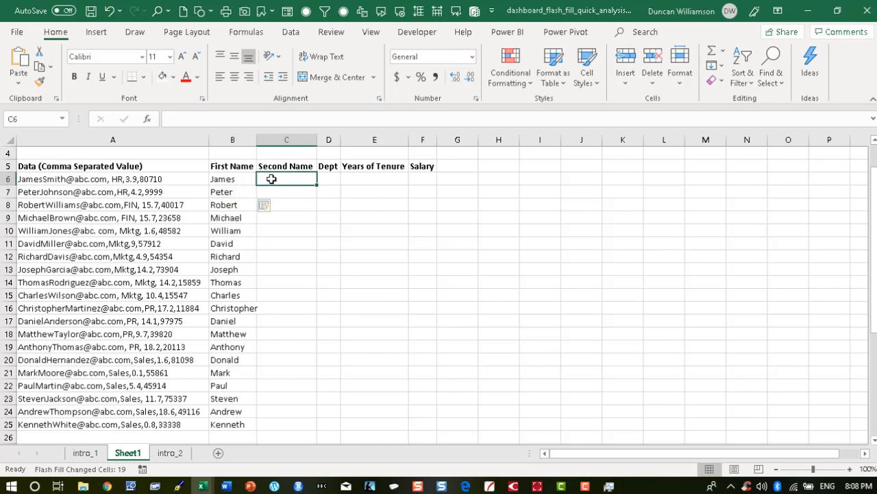
{"action": "type", "text": "S"}
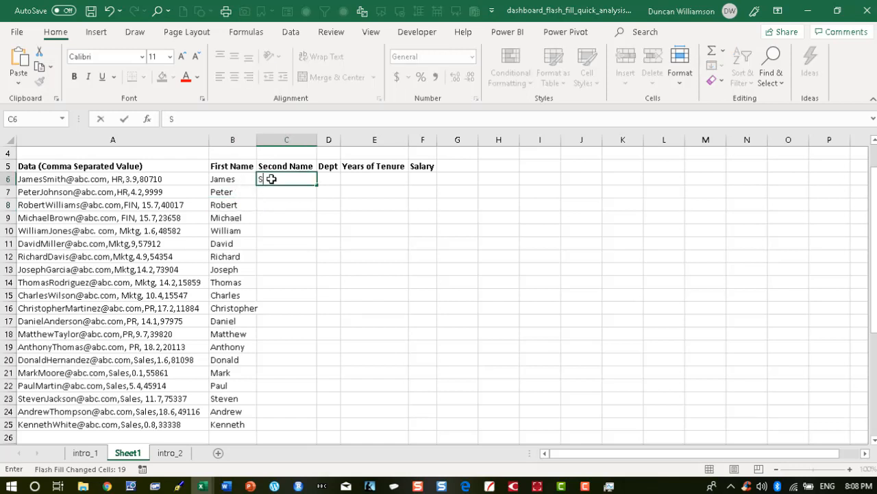
{"action": "type", "text": "mith"}
{"action": "key", "text": "Return"}
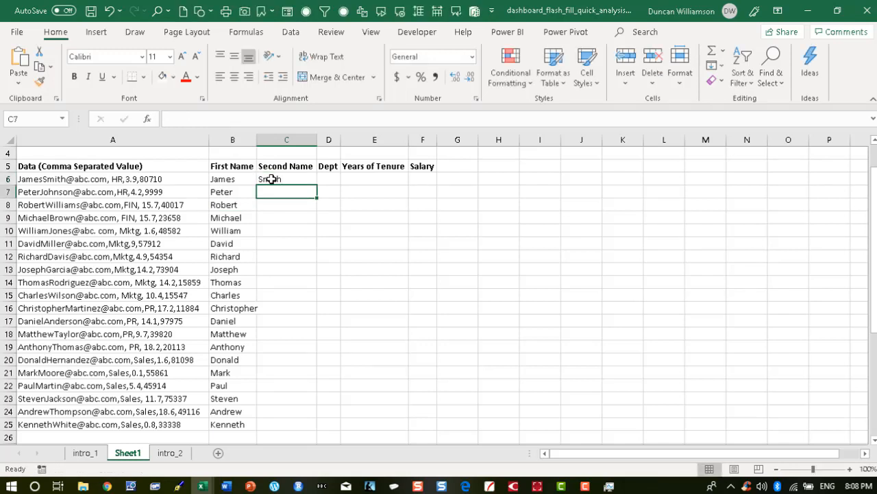
{"action": "type", "text": "Johnson"}
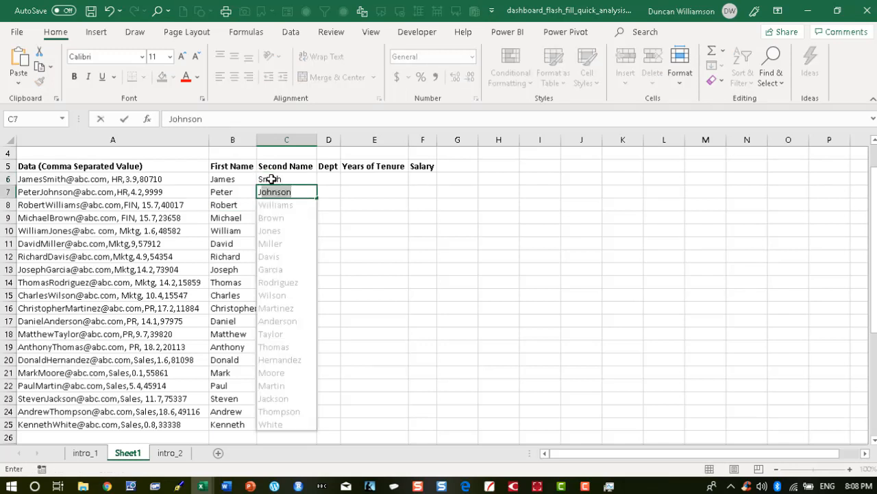
{"action": "key", "text": "Return"}
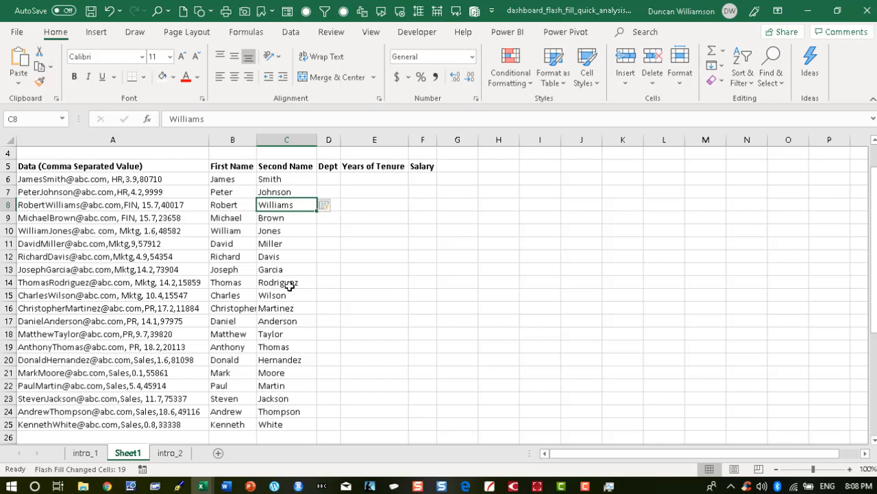
Enter HR, HR and FIN in the Dept column so Flash Fill completes the remaining departments.
{"action": "left_click", "coordinate": [333, 178]}
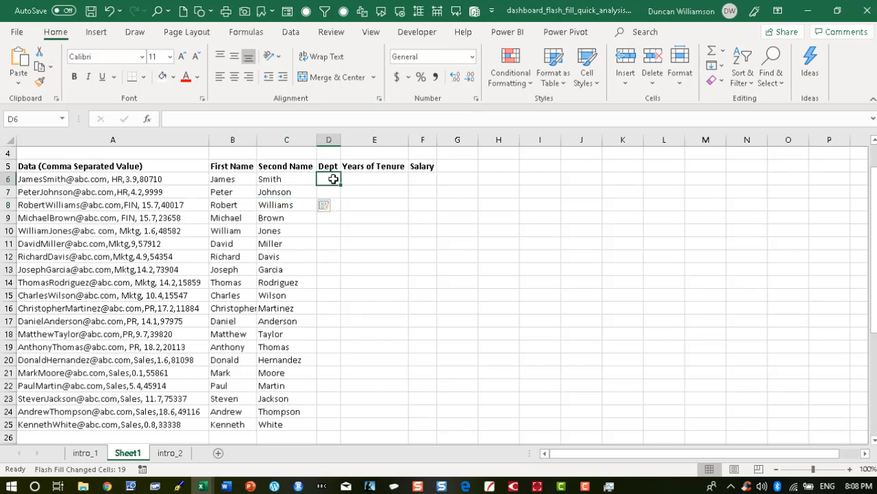
{"action": "type", "text": "HR"}
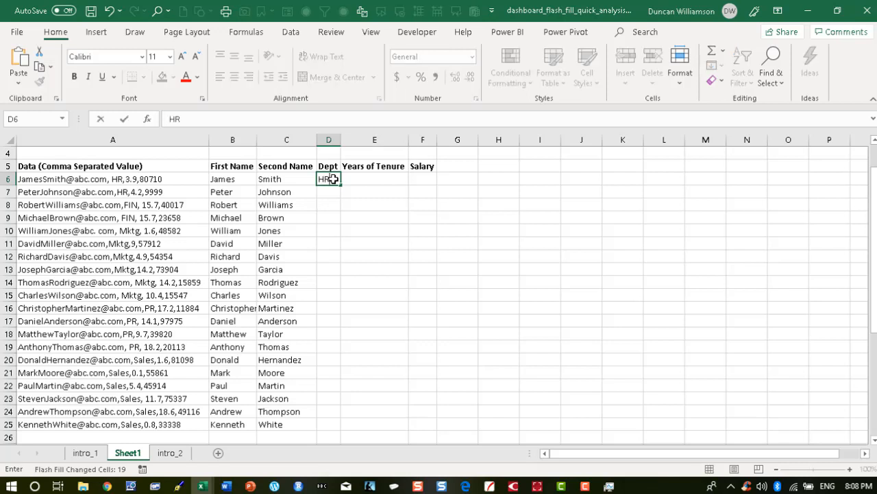
{"action": "key", "text": "Return"}
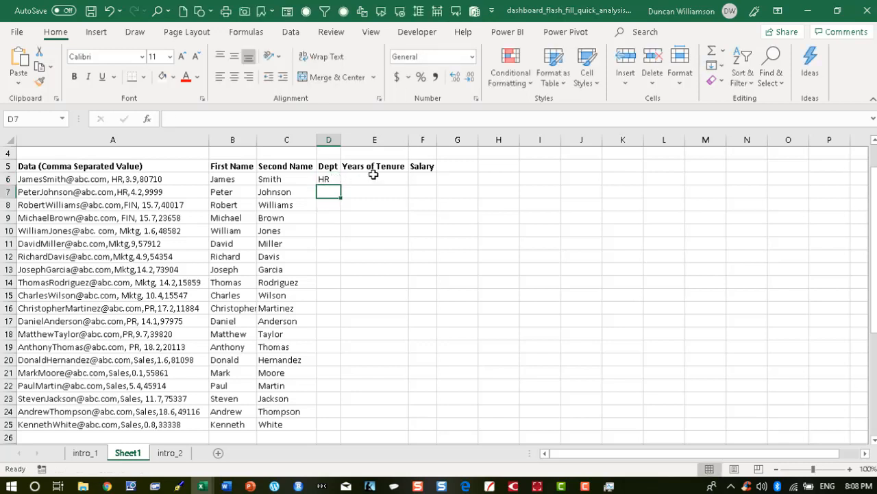
{"action": "type", "text": "HR"}
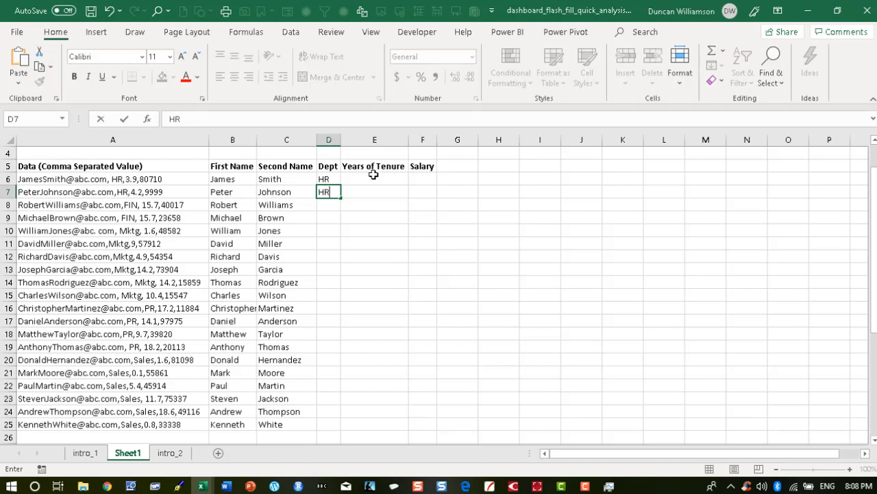
{"action": "key", "text": "Return"}
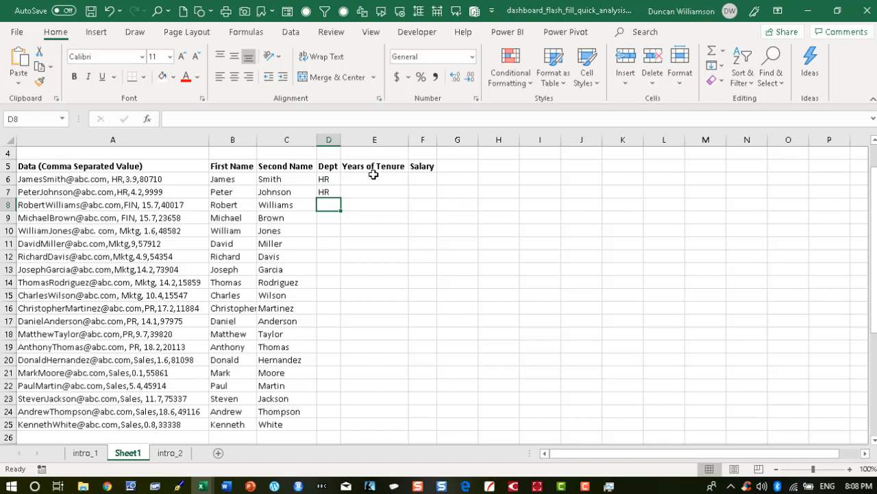
{"action": "type", "text": "FIN"}
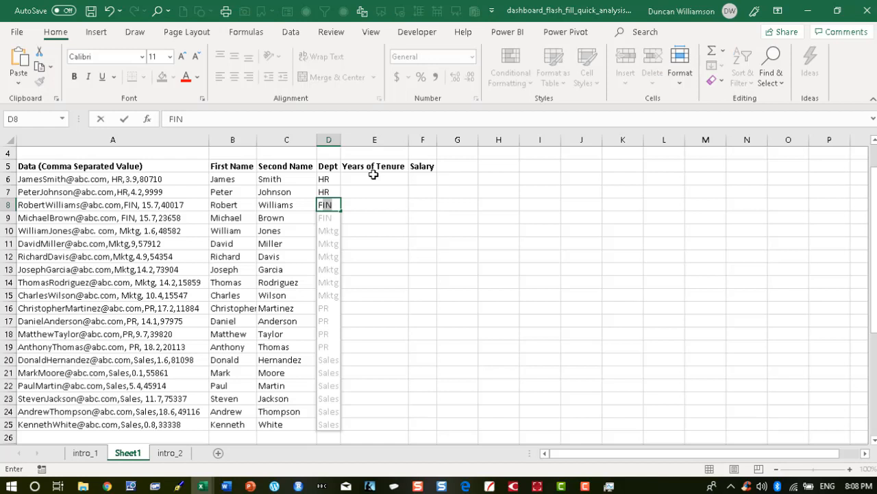
{"action": "key", "text": "Return"}
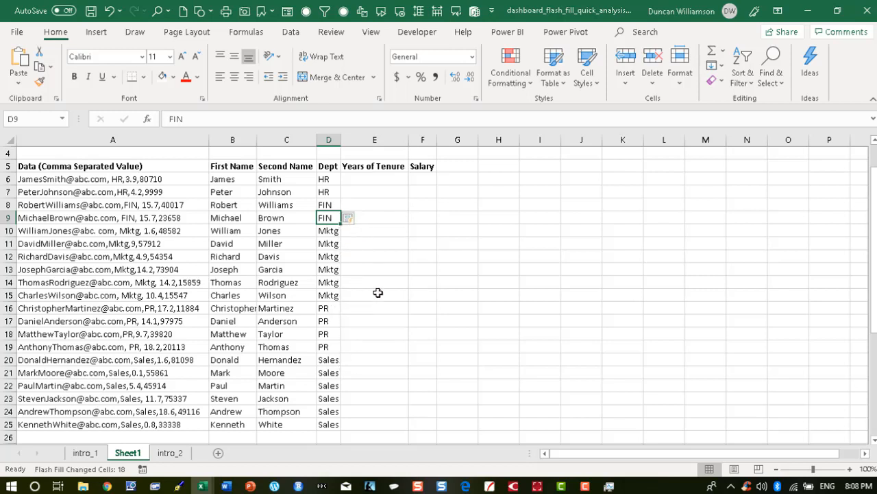
Enter 3.9 and 4.2 as the first two tenures so Flash Fill completes the Years of Tenure column.
{"action": "left_click", "coordinate": [381, 177]}
{"action": "type", "text": "3.9"}
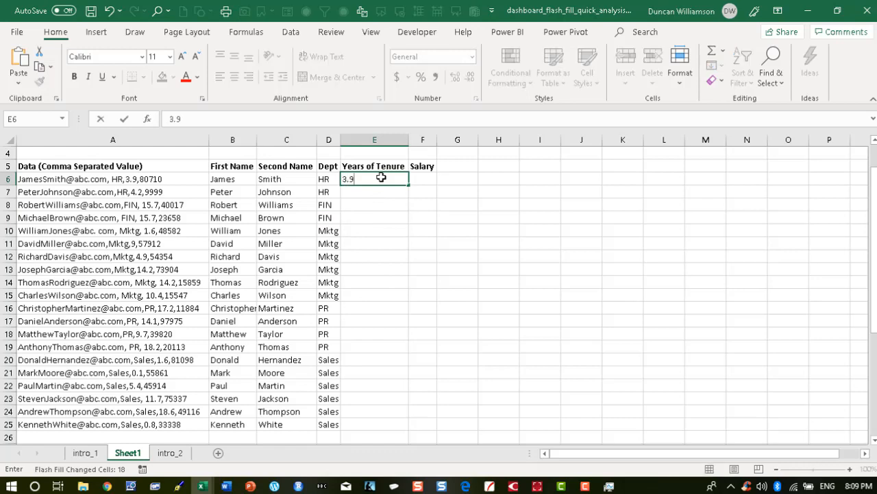
{"action": "key", "text": "Return"}
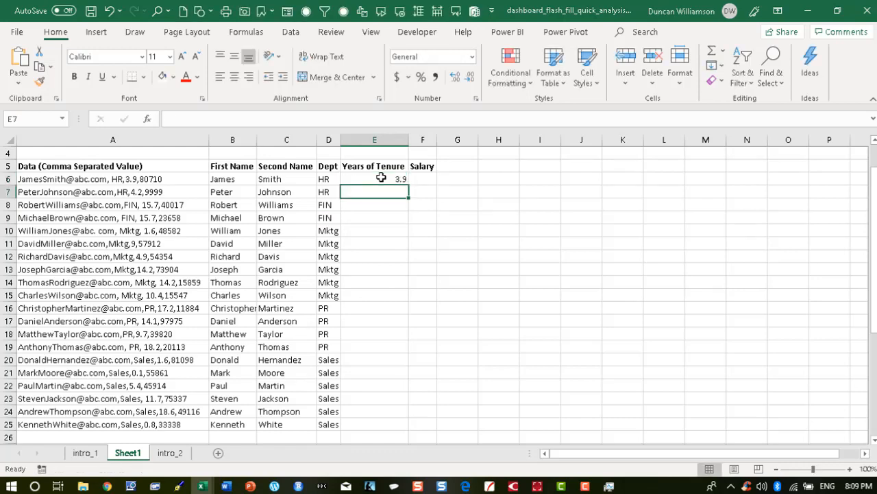
{"action": "type", "text": "4.2"}
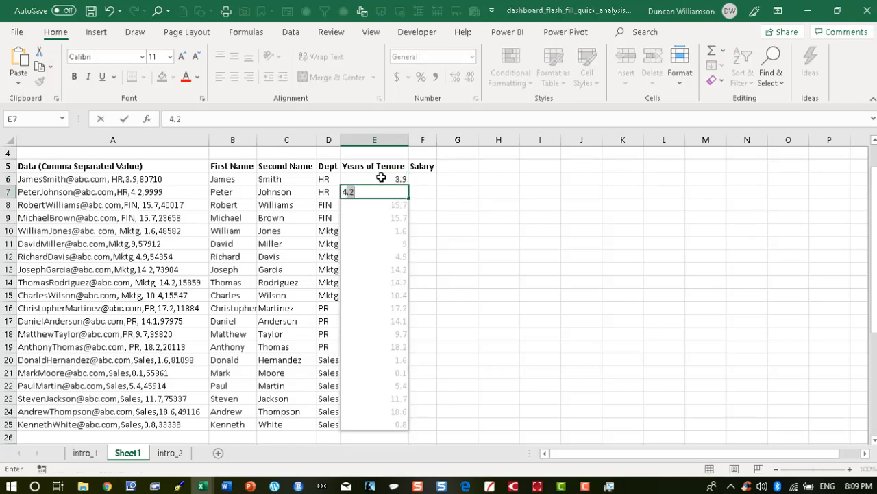
{"action": "key", "text": "Return"}
Enter 80710 as the first salary and Flash Fill the rest of the Salary column.
{"action": "left_click", "coordinate": [423, 177]}
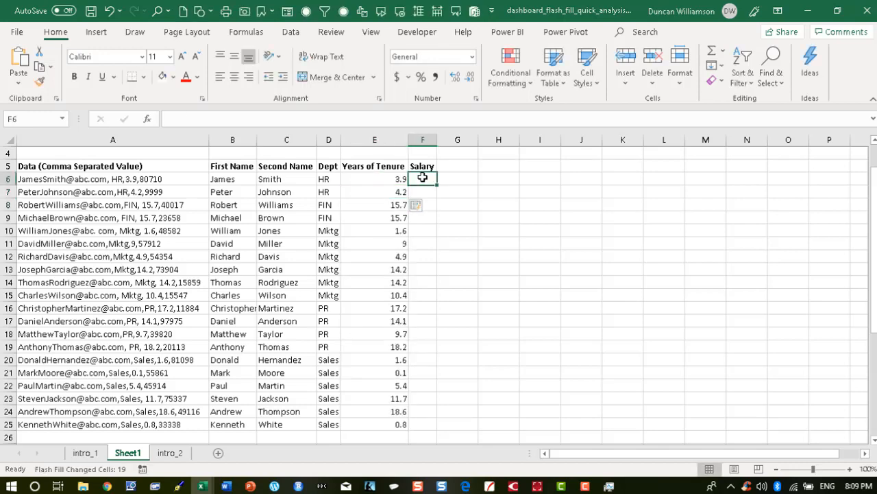
{"action": "type", "text": "8071"}
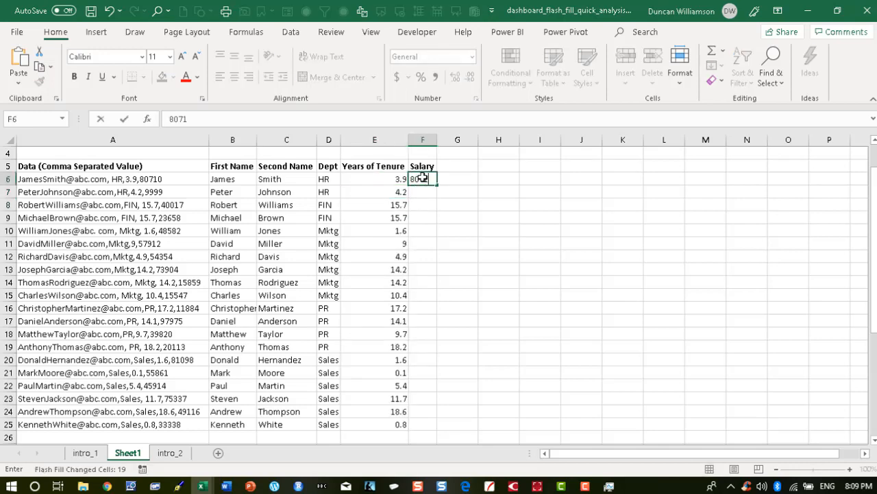
{"action": "type", "text": "0"}
{"action": "key", "text": "Return"}
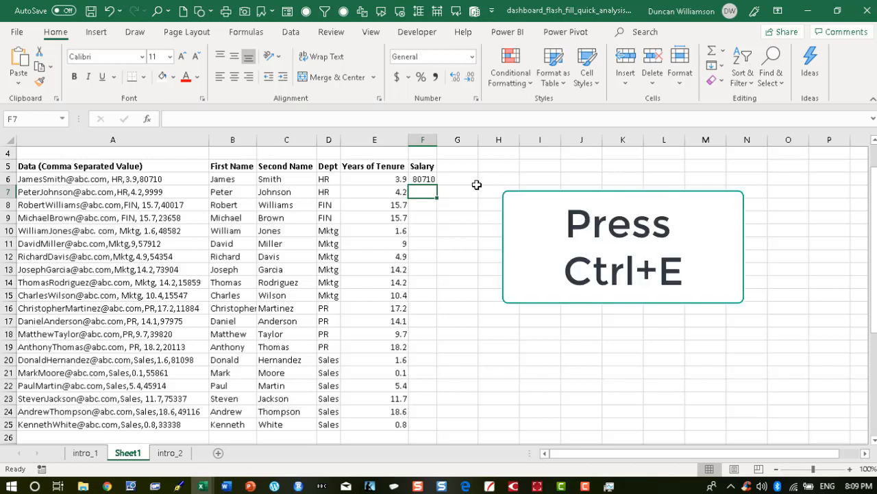
{"action": "key", "text": "ctrl+e"}
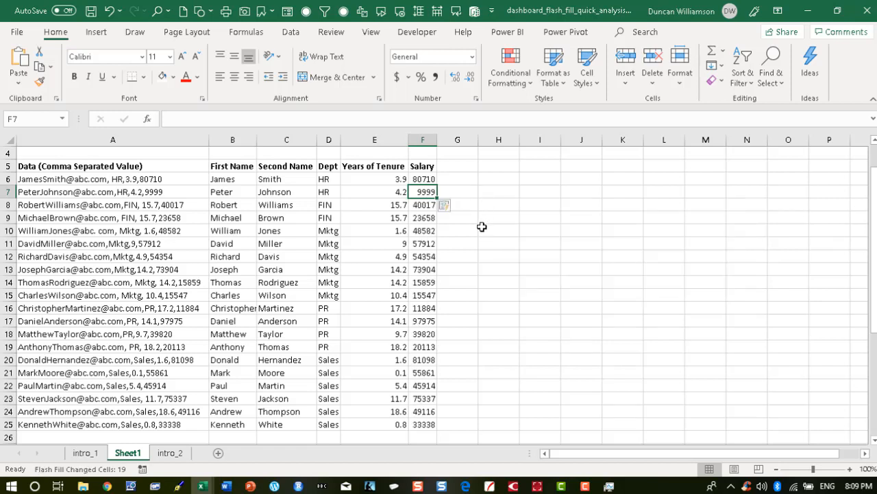
Add an Average totals row beneath the Years of Tenure and Salary columns using Quick Analysis.
{"action": "left_click", "coordinate": [233, 179]}
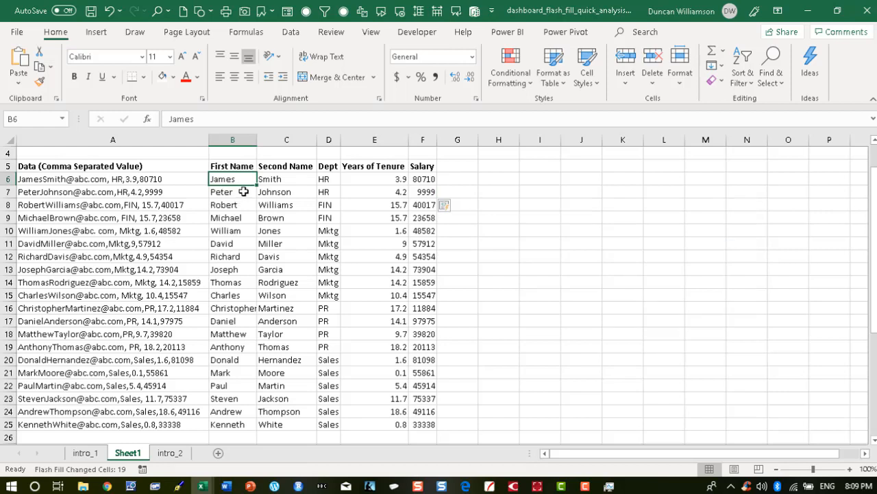
{"action": "left_click", "coordinate": [240, 192]}
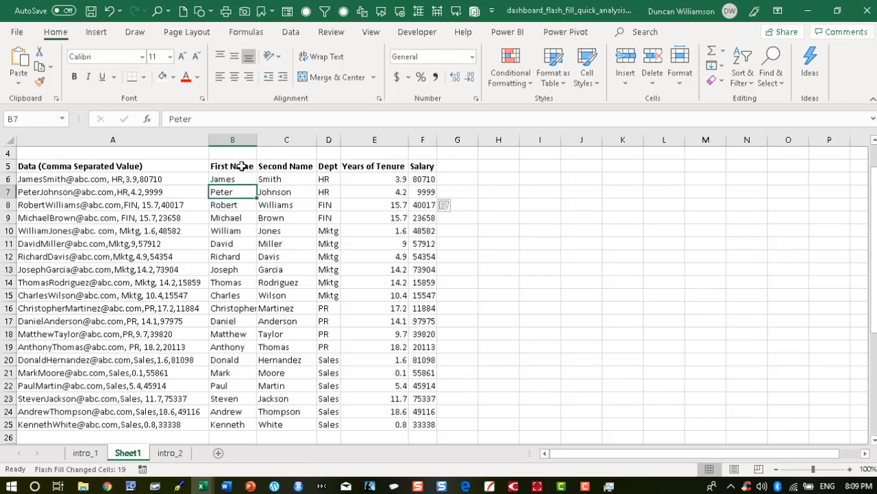
{"action": "left_click", "coordinate": [286, 195]}
{"action": "left_click", "coordinate": [329, 197]}
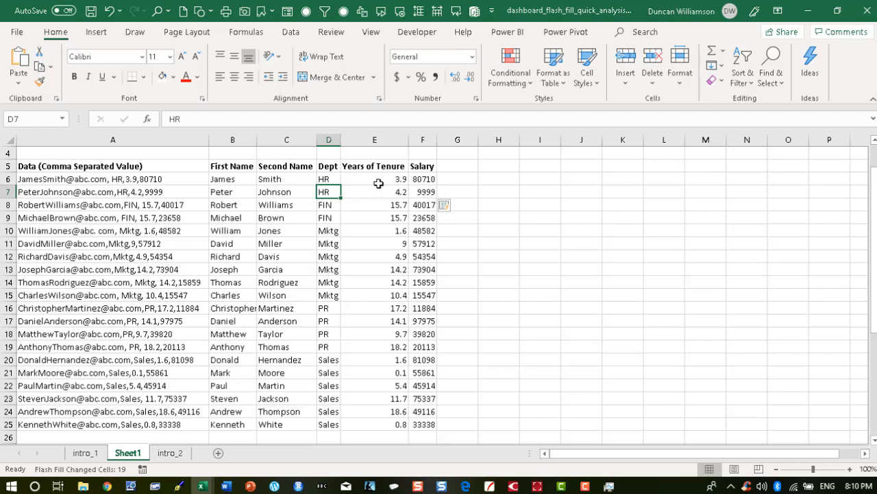
{"action": "left_click_drag", "start_coordinate": [379, 182], "coordinate": [423, 424]}
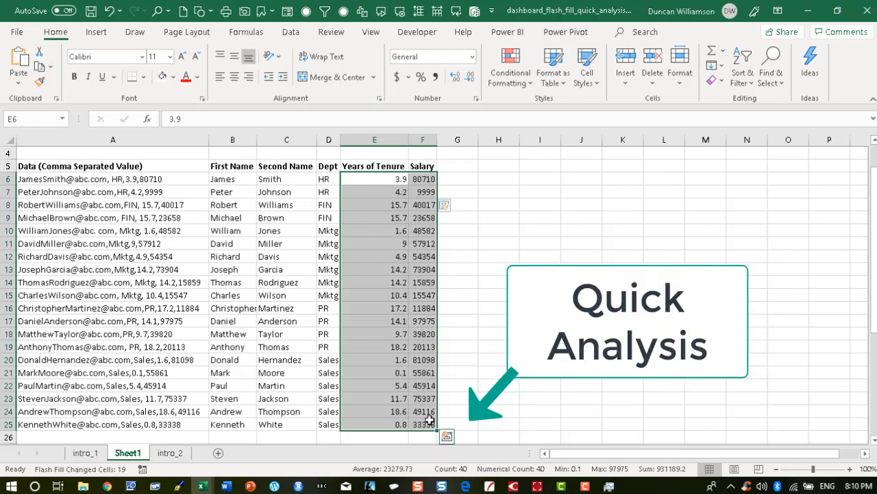
{"action": "left_click", "coordinate": [445, 437]}
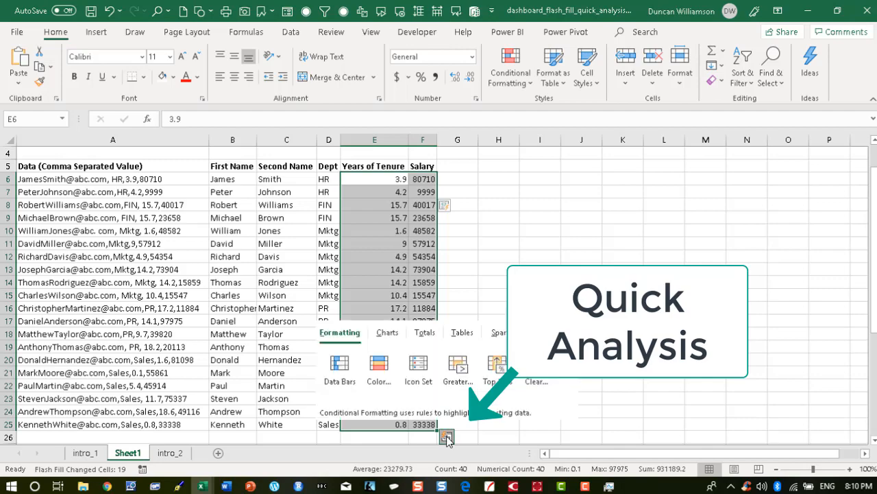
{"action": "left_click", "coordinate": [425, 333]}
{"action": "left_click", "coordinate": [381, 368]}
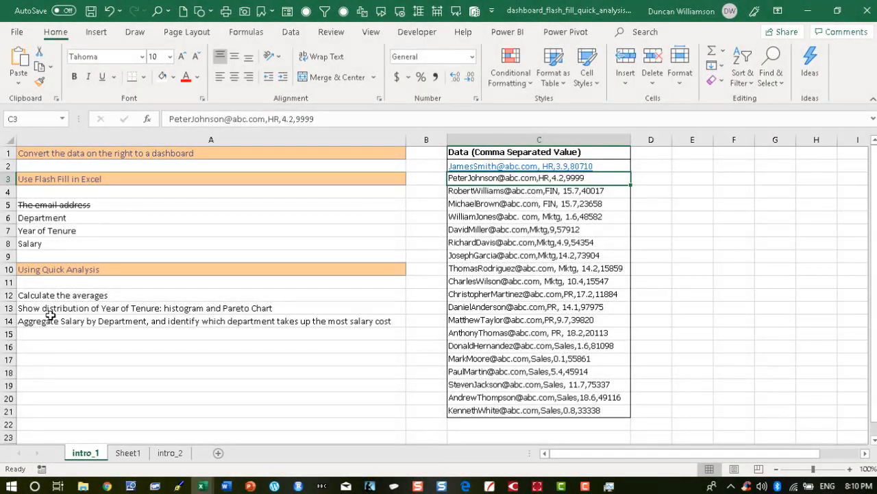
{"action": "left_click", "coordinate": [131, 454]}
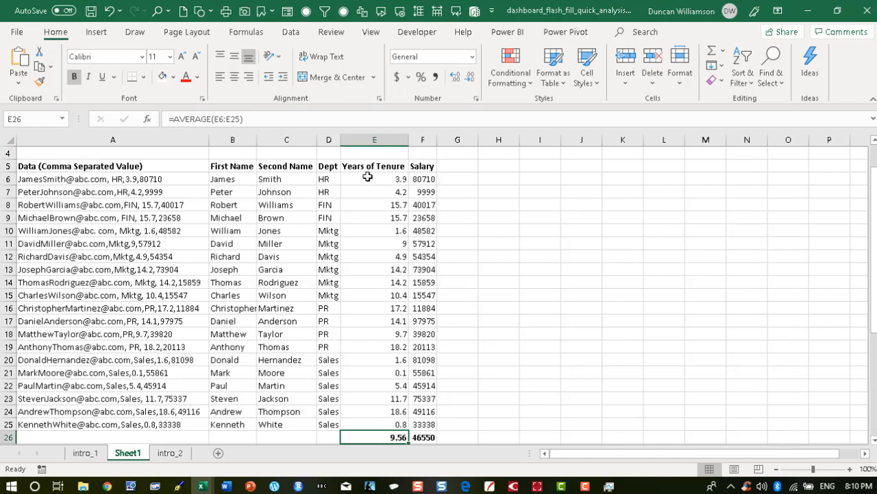
Insert a Pareto chart of the Years of Tenure values E6:E25 from Quick Analysis recommended charts.
{"action": "left_click_drag", "start_coordinate": [367, 177], "coordinate": [370, 426]}
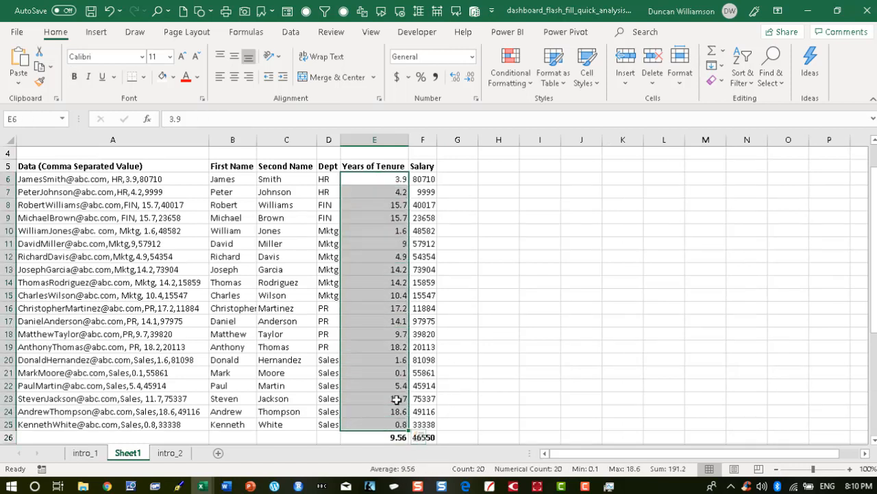
{"action": "left_click", "coordinate": [418, 440]}
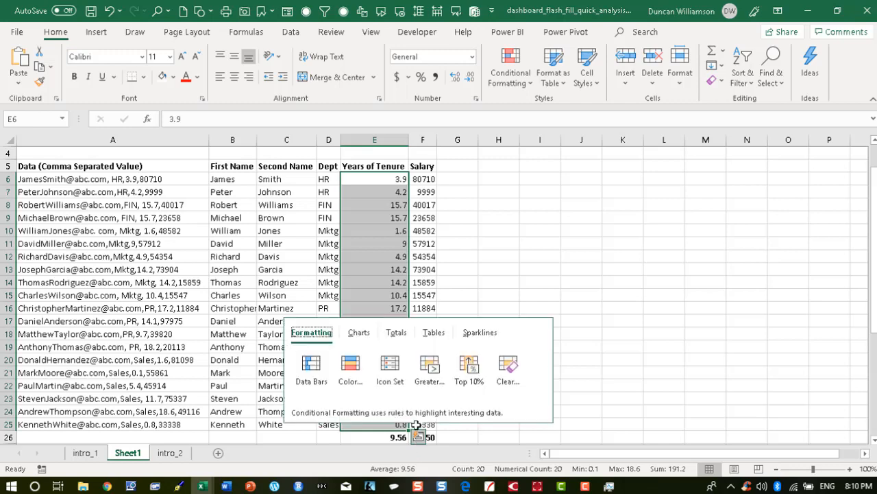
{"action": "left_click", "coordinate": [358, 334]}
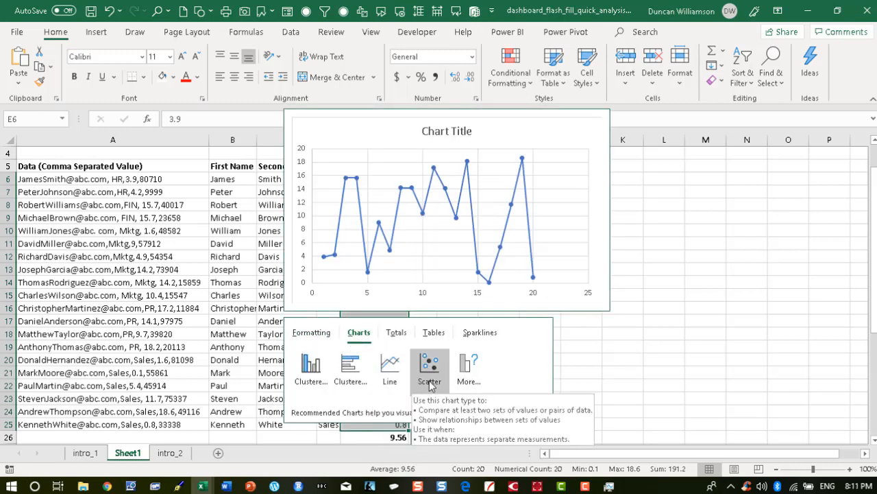
{"action": "left_click", "coordinate": [471, 371]}
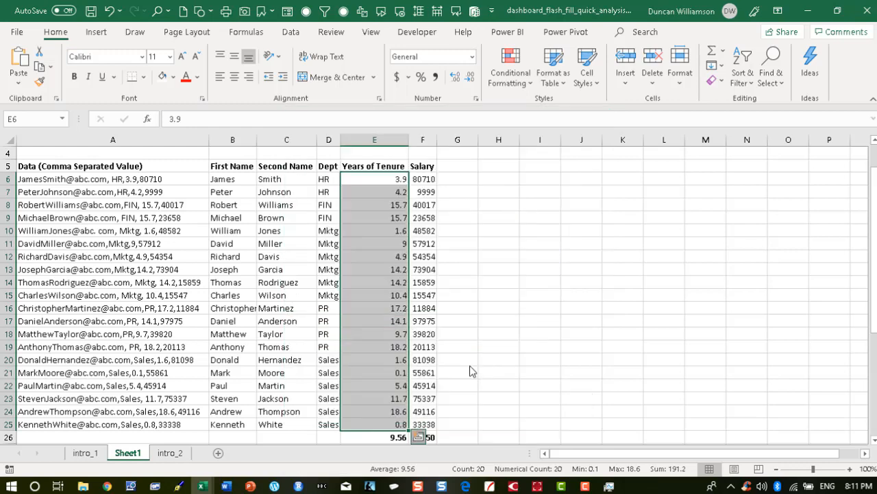
{"action": "scroll", "coordinate": [288, 274], "scroll_direction": "down", "scroll_amount": 3}
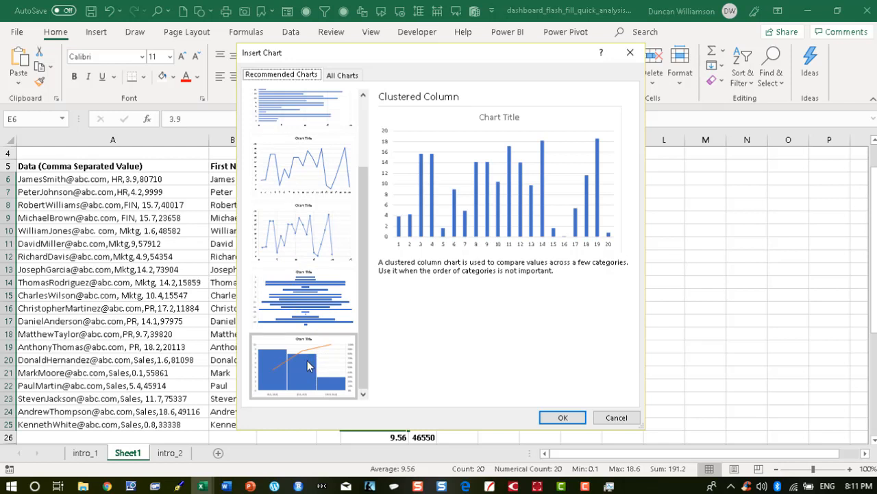
{"action": "left_click", "coordinate": [308, 362]}
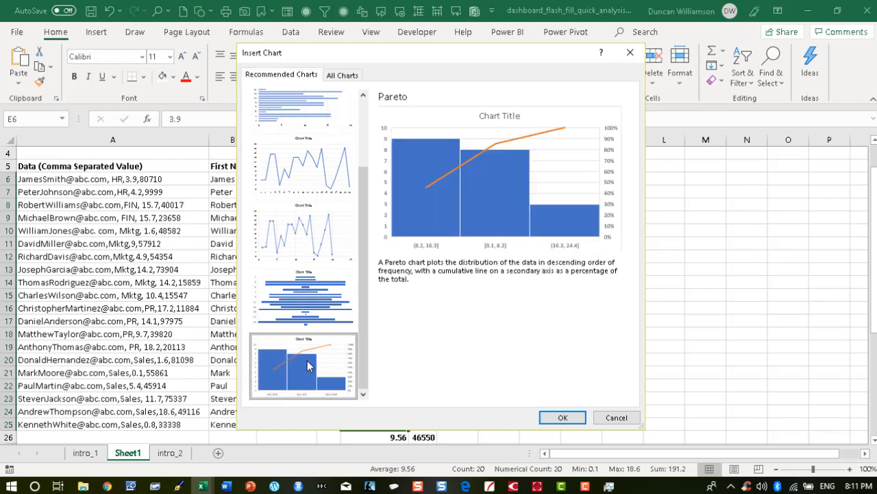
{"action": "left_click", "coordinate": [562, 417]}
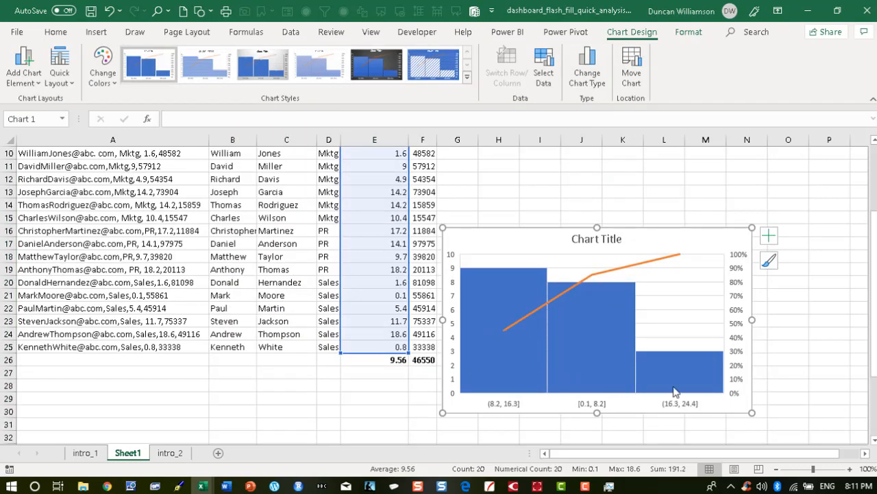
Set the Pareto chart's horizontal axis to 7 bins.
{"action": "right_click", "coordinate": [519, 405]}
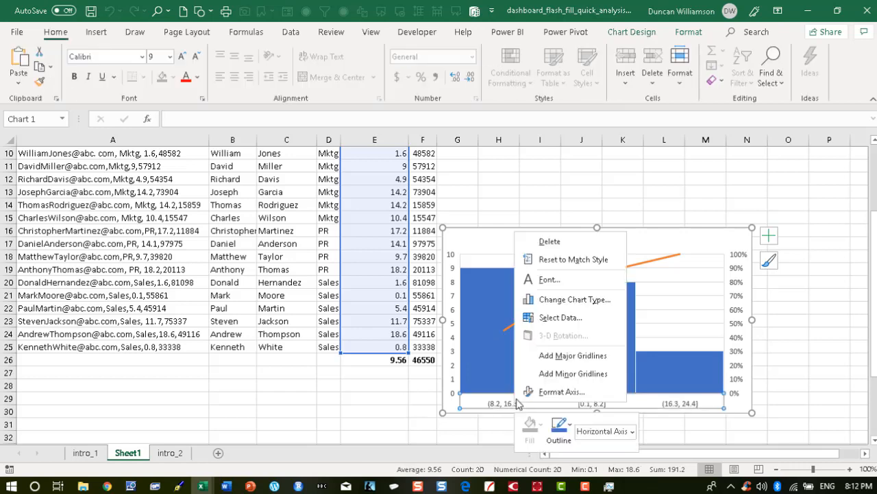
{"action": "left_click", "coordinate": [561, 392]}
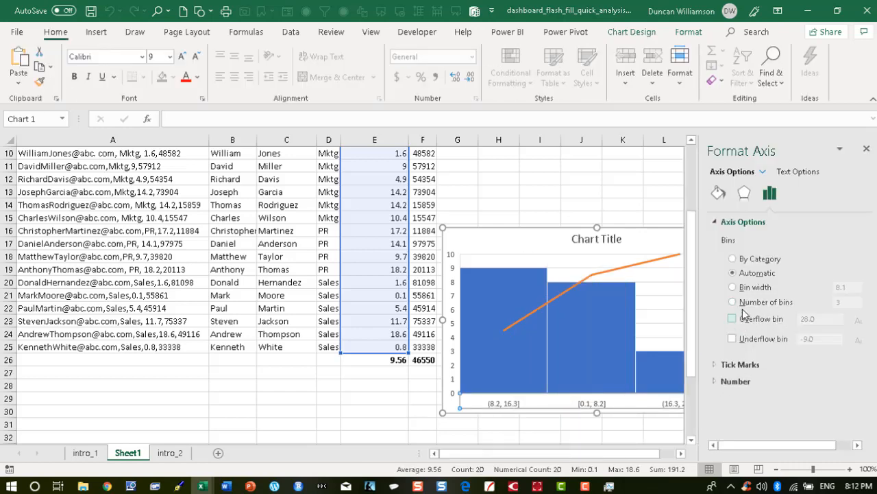
{"action": "left_click", "coordinate": [733, 302]}
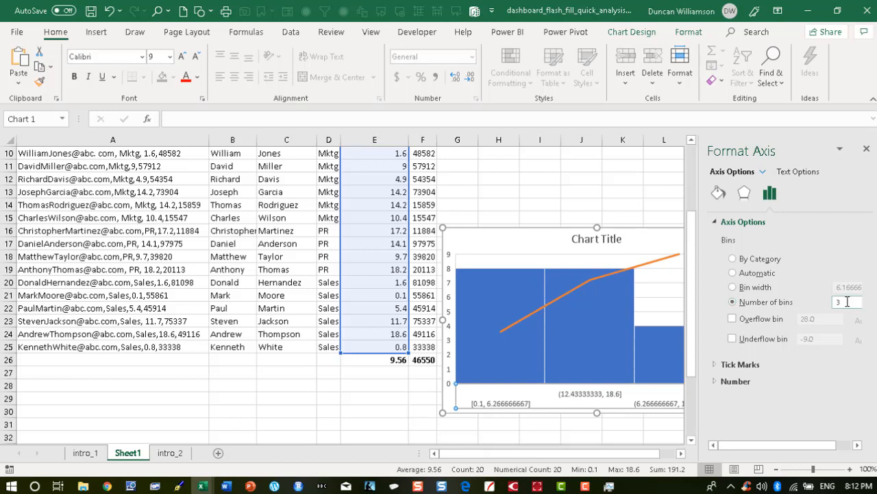
{"action": "double_click", "coordinate": [838, 302]}
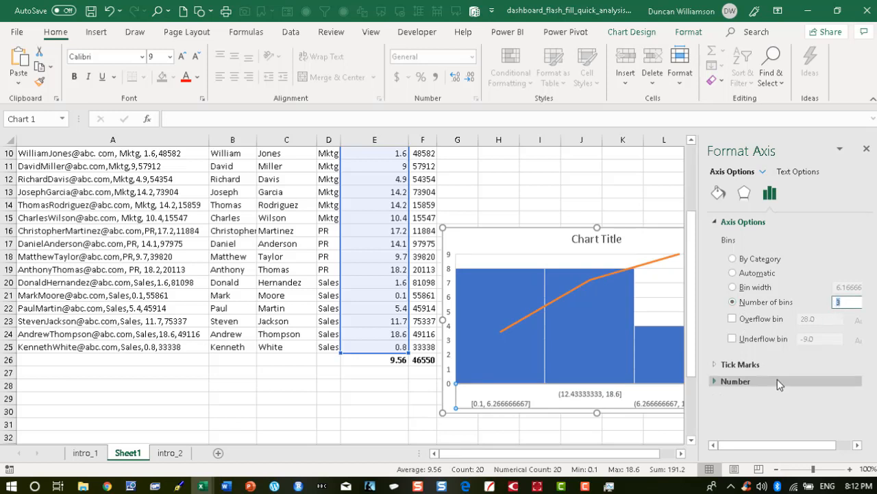
{"action": "type", "text": "7"}
{"action": "key", "text": "Return"}
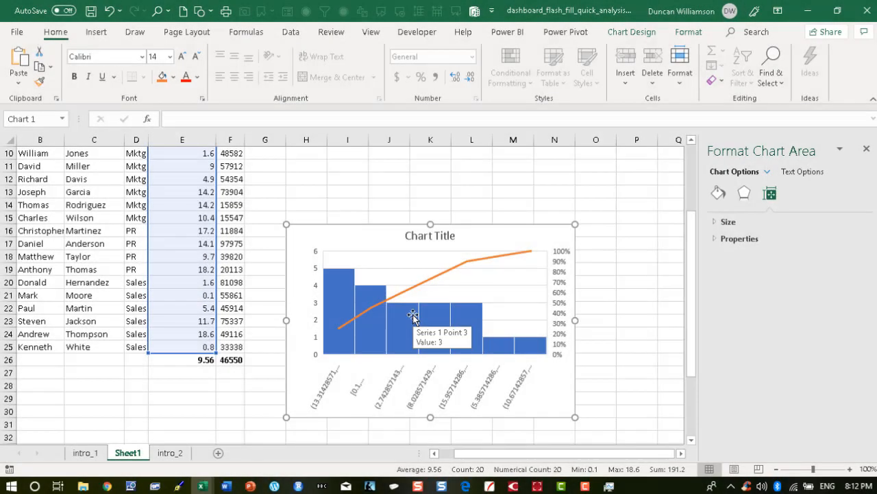
Rename the chart title to Pareto ChartYears of Tenure.
{"action": "left_click", "coordinate": [439, 315]}
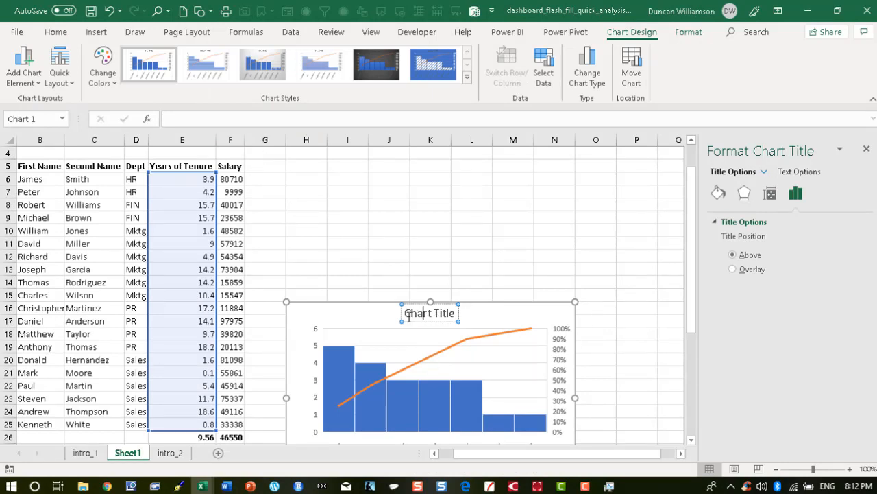
{"action": "left_click_drag", "start_coordinate": [404, 314], "coordinate": [472, 316]}
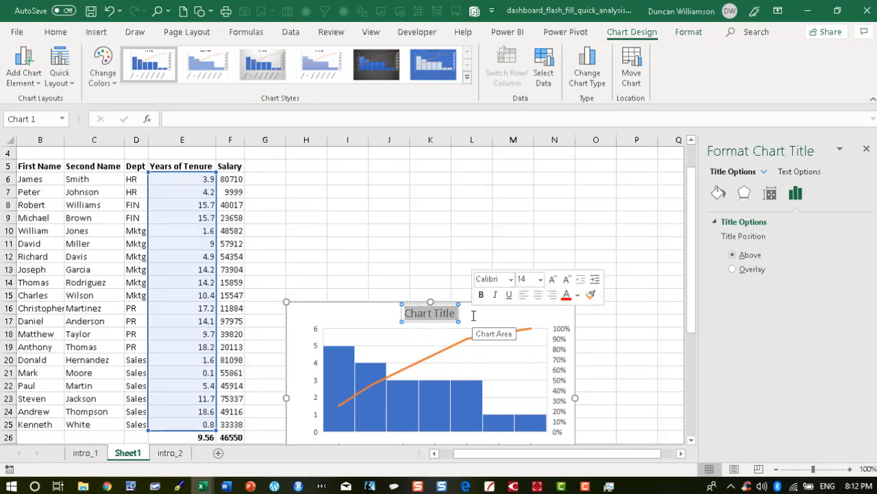
{"action": "type", "text": "Pareto"}
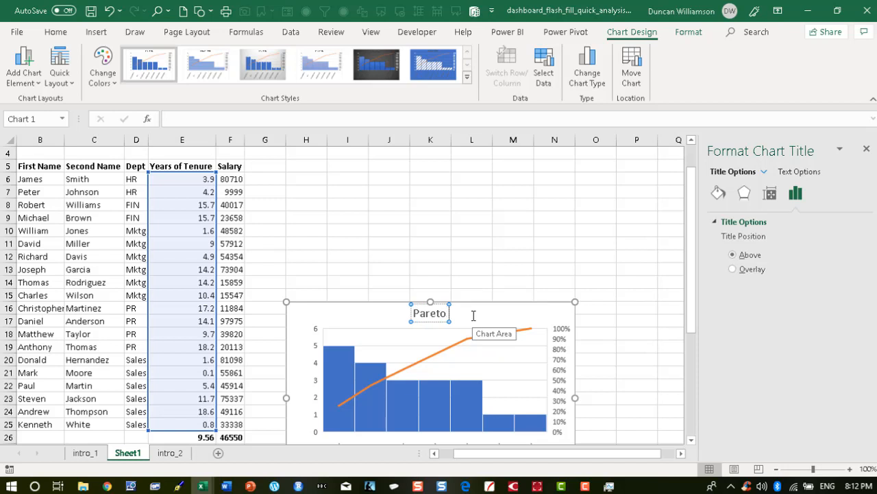
{"action": "type", "text": " Chart"}
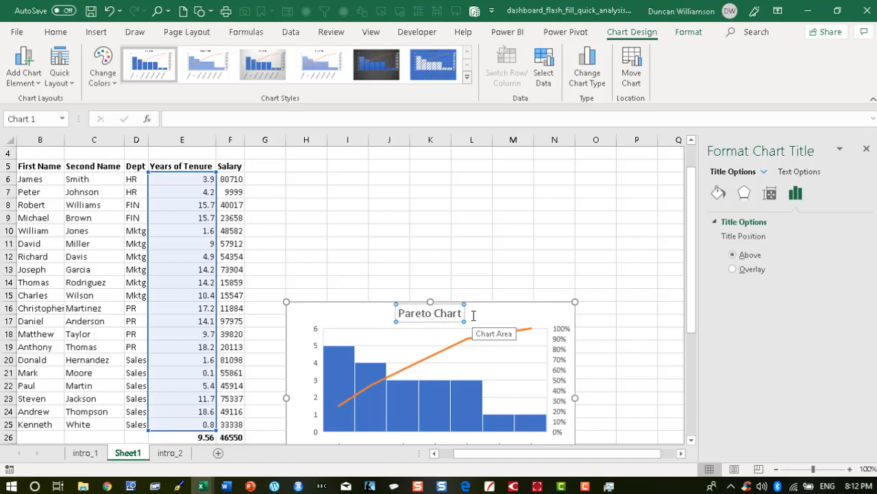
{"action": "type", "text": "Years of"}
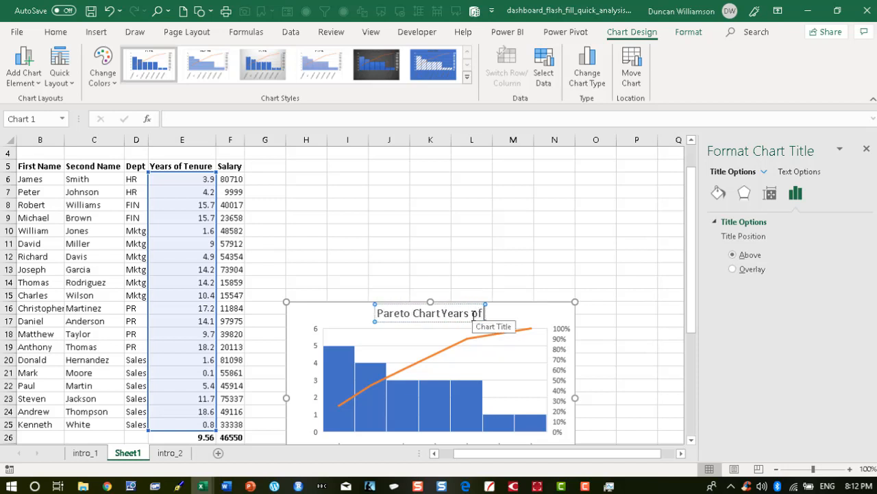
{"action": "type", "text": " Tenure"}
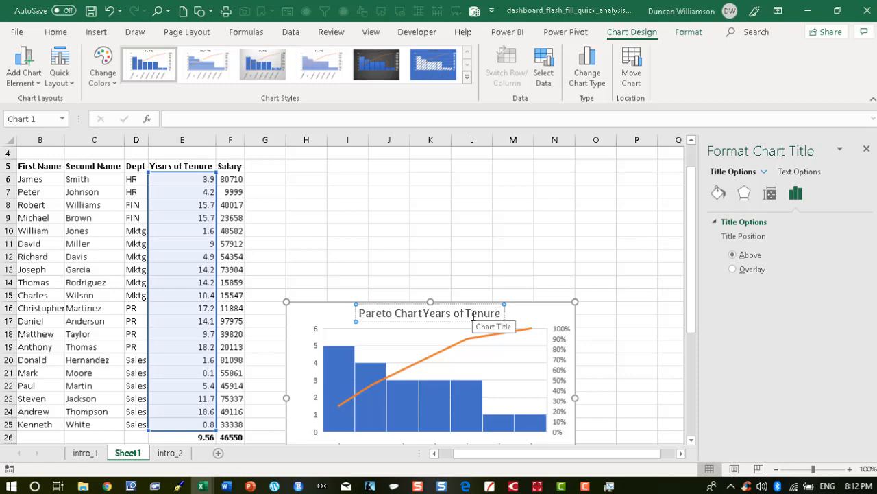
{"action": "left_click", "coordinate": [583, 334]}
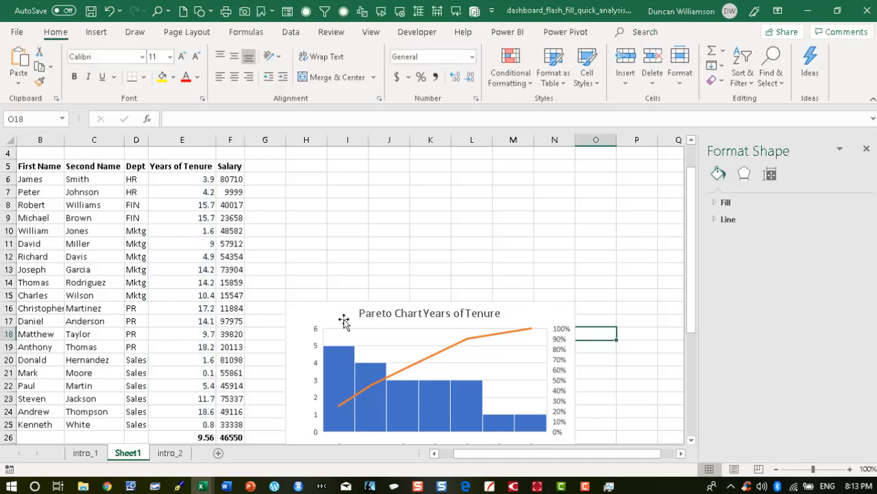
Select the Years of Tenure values E6:E25 and insert a Histogram chart from the statistical charts.
{"action": "left_click", "coordinate": [314, 313]}
{"action": "scroll", "coordinate": [200, 384], "scroll_direction": "down", "scroll_amount": 1}
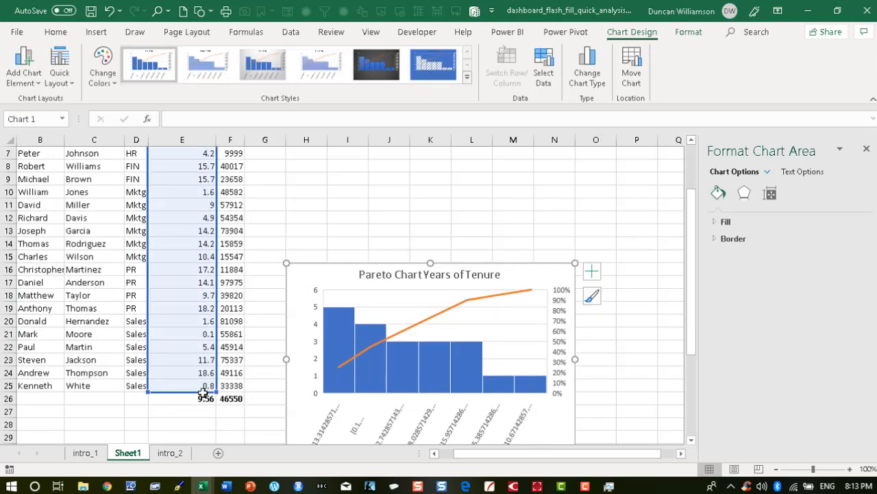
{"action": "left_click", "coordinate": [203, 418]}
{"action": "left_click_drag", "start_coordinate": [203, 385], "coordinate": [190, 179]}
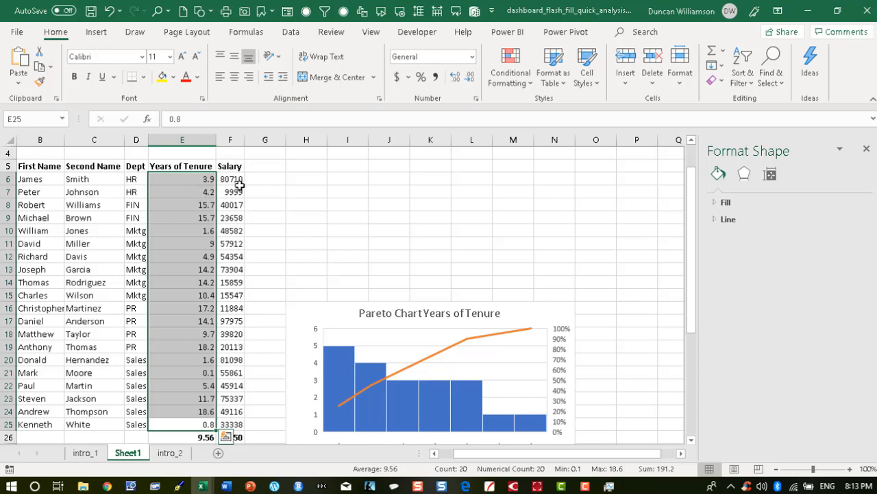
{"action": "left_click", "coordinate": [96, 32]}
{"action": "left_click", "coordinate": [368, 65]}
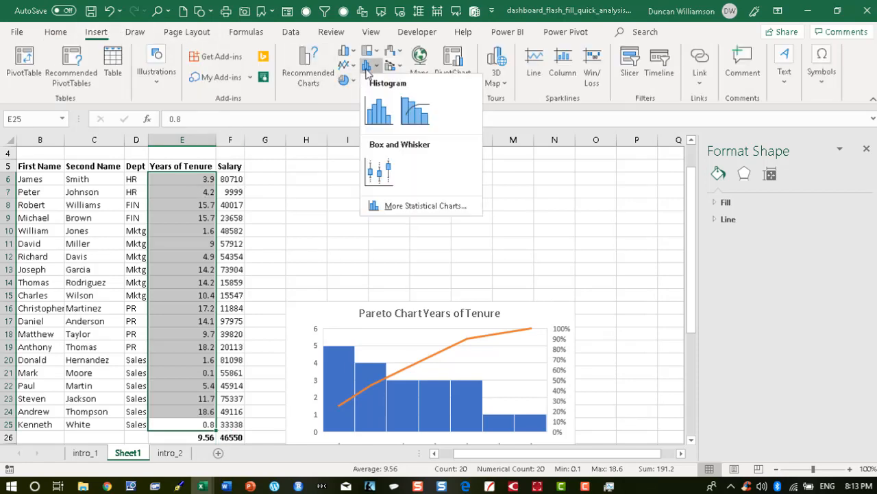
{"action": "left_click", "coordinate": [377, 118]}
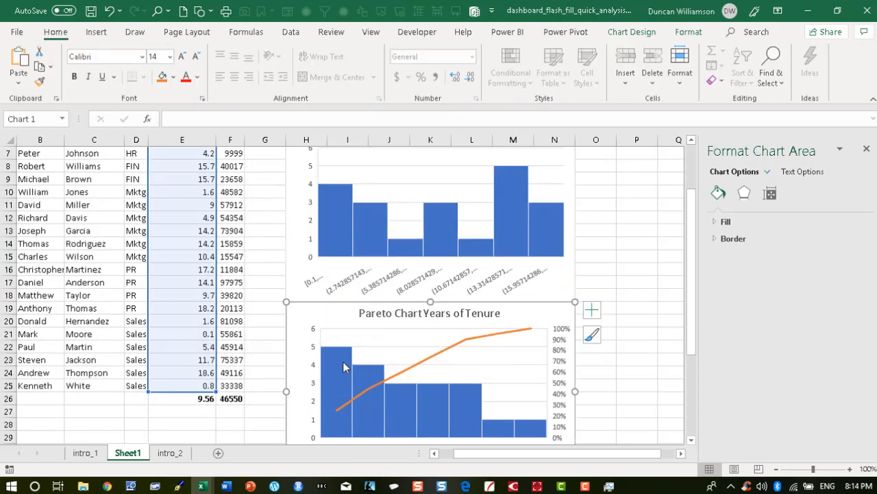
{"action": "mouse_move", "coordinate": [344, 366]}
{"action": "scroll", "coordinate": [338, 366], "scroll_direction": "up", "scroll_amount": 1}
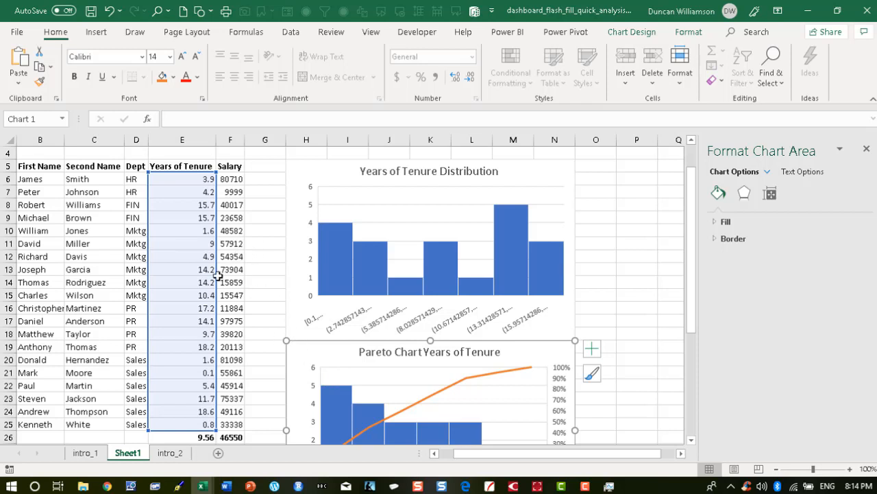
Move the Pareto chart's data range to the Salary column and retitle it Pareto Chart Salary.
{"action": "left_click_drag", "start_coordinate": [217, 274], "coordinate": [229, 288]}
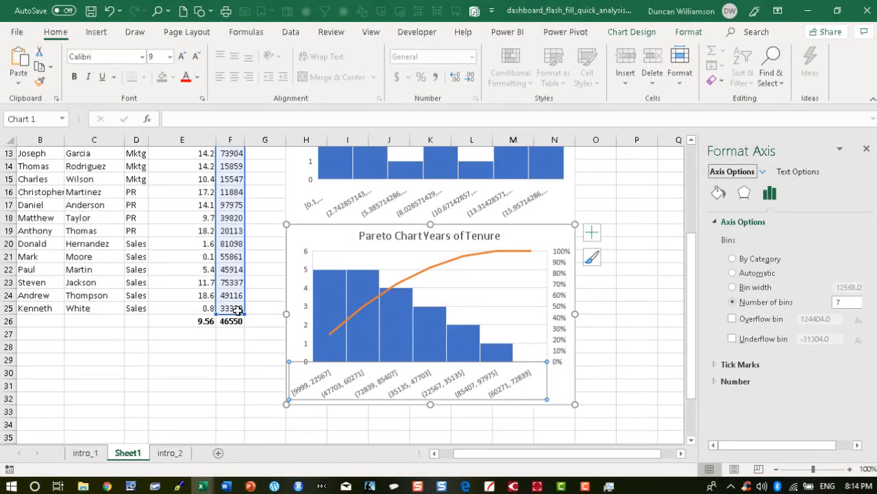
{"action": "scroll", "coordinate": [263, 361], "scroll_direction": "up", "scroll_amount": 1}
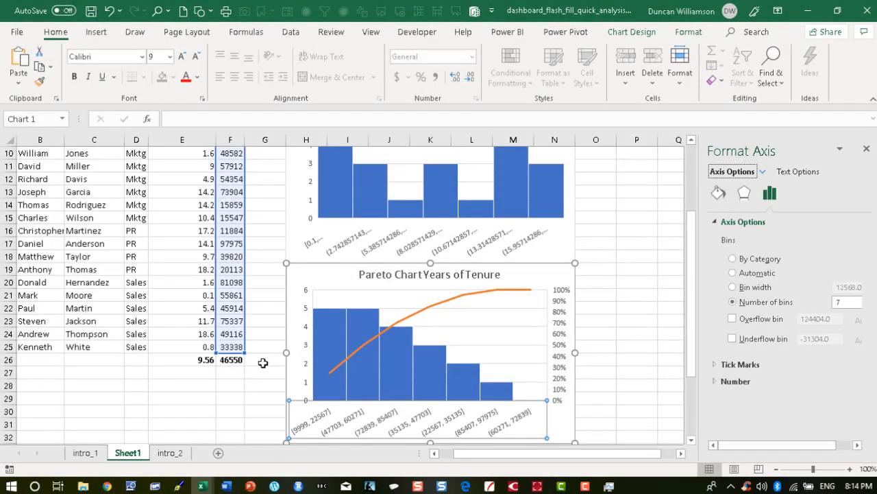
{"action": "left_click", "coordinate": [428, 276]}
{"action": "left_click_drag", "start_coordinate": [426, 277], "coordinate": [502, 285]}
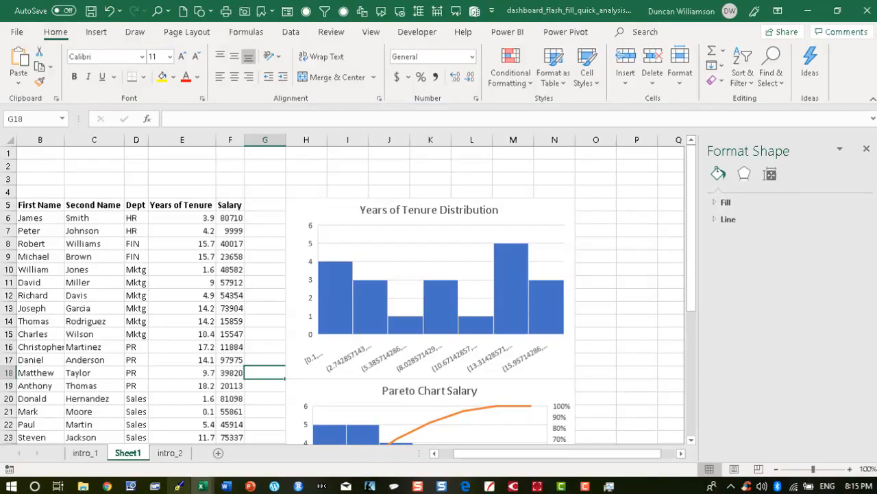
Select the employee data B5:F25 and convert it into a table using Quick Analysis.
{"action": "left_click", "coordinate": [85, 453]}
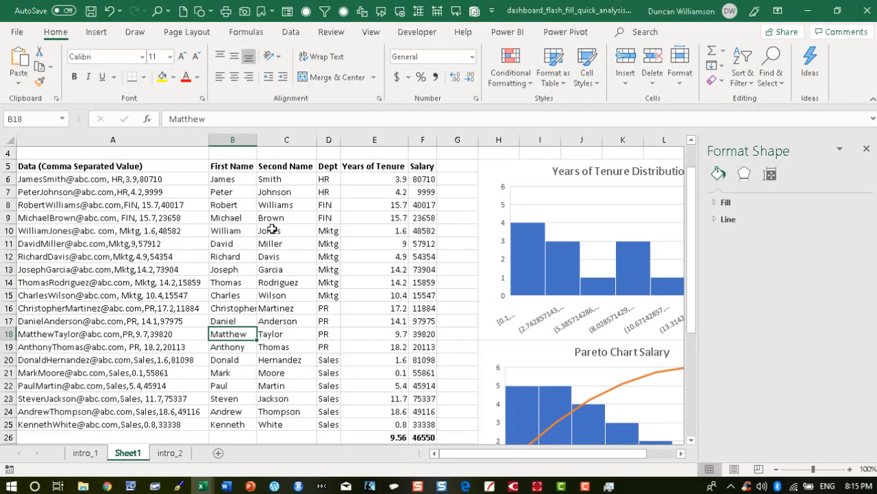
{"action": "left_click_drag", "start_coordinate": [223, 166], "coordinate": [416, 428]}
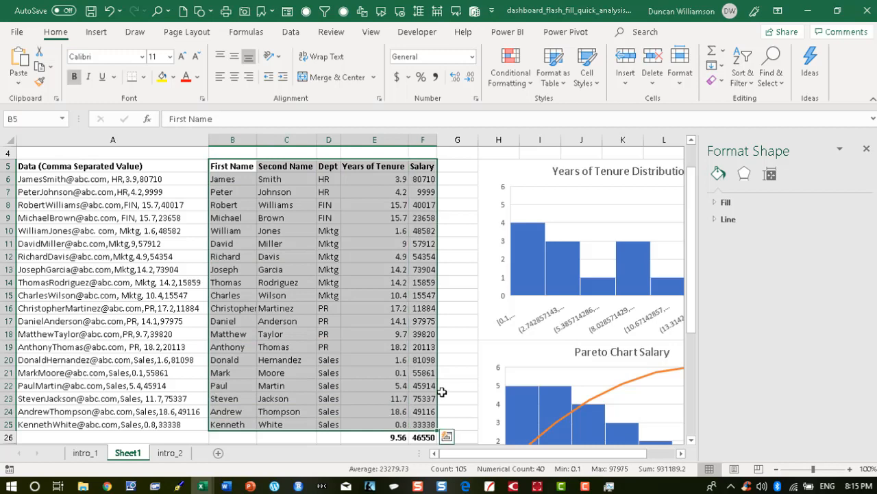
{"action": "left_click", "coordinate": [447, 437]}
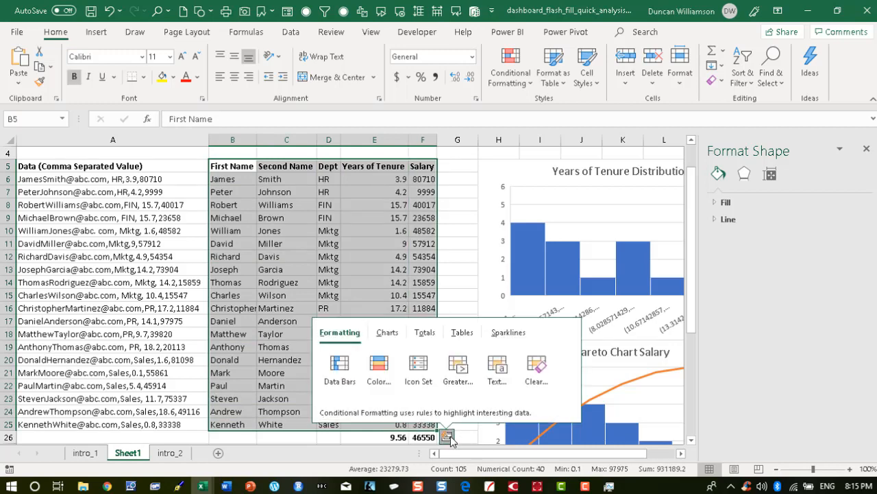
{"action": "left_click", "coordinate": [457, 334]}
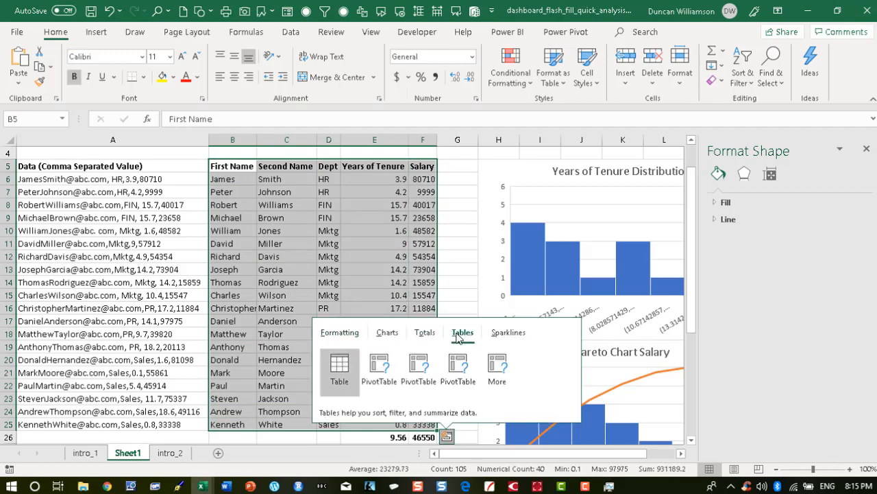
{"action": "left_click", "coordinate": [333, 367]}
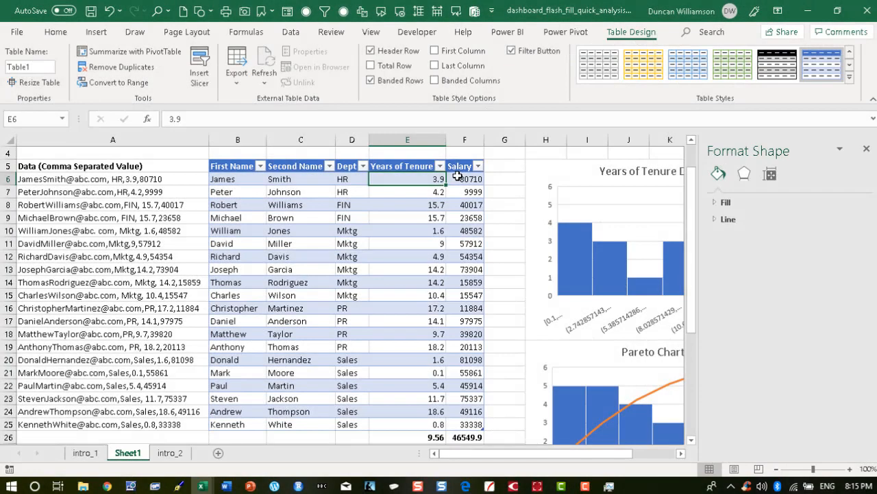
Add Data Bars to the Salary values F6:F25 using Quick Analysis formatting.
{"action": "left_click", "coordinate": [457, 176]}
{"action": "left_click_drag", "start_coordinate": [457, 176], "coordinate": [454, 421]}
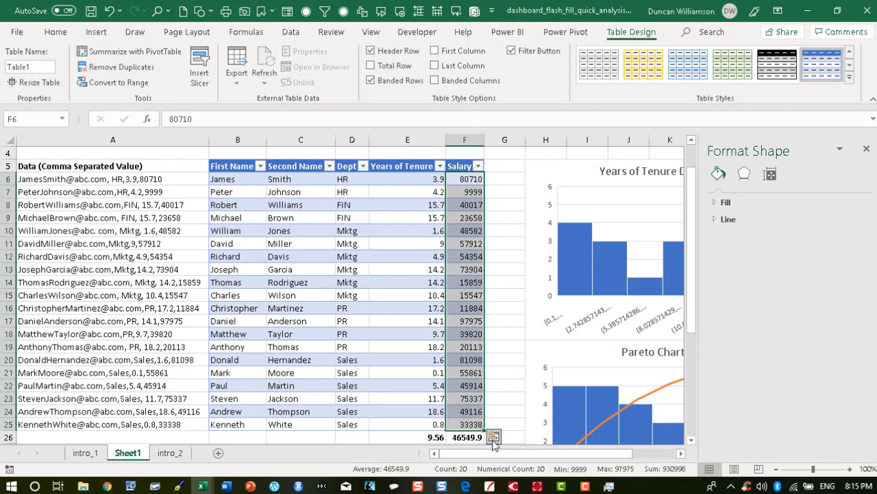
{"action": "left_click", "coordinate": [493, 437]}
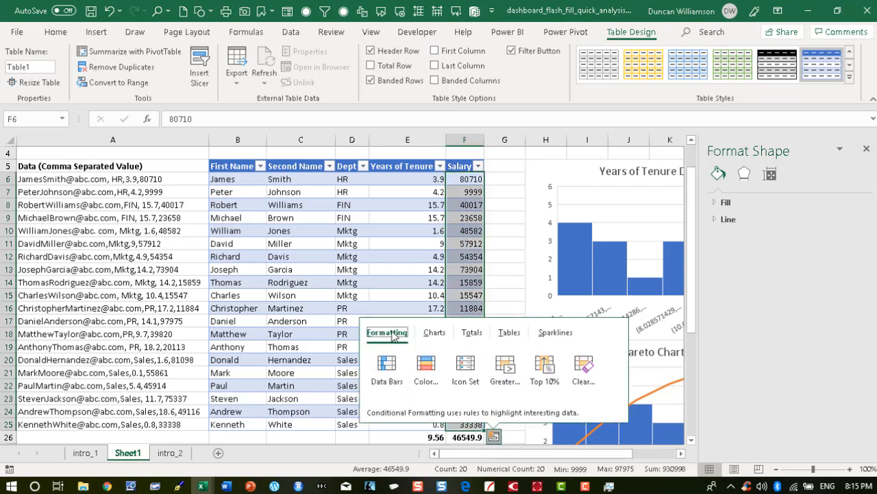
{"action": "left_click", "coordinate": [388, 368]}
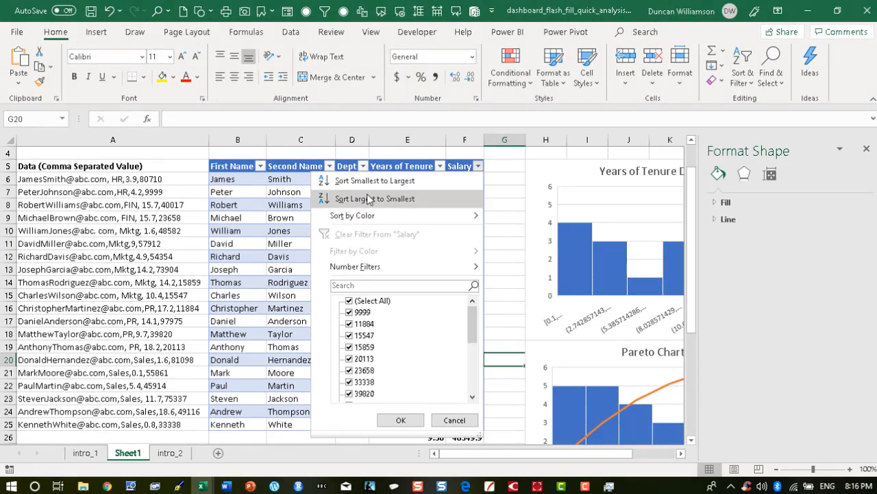
Sort the table by Salary from largest to smallest and close the Format Shape pane.
{"action": "left_click", "coordinate": [402, 199]}
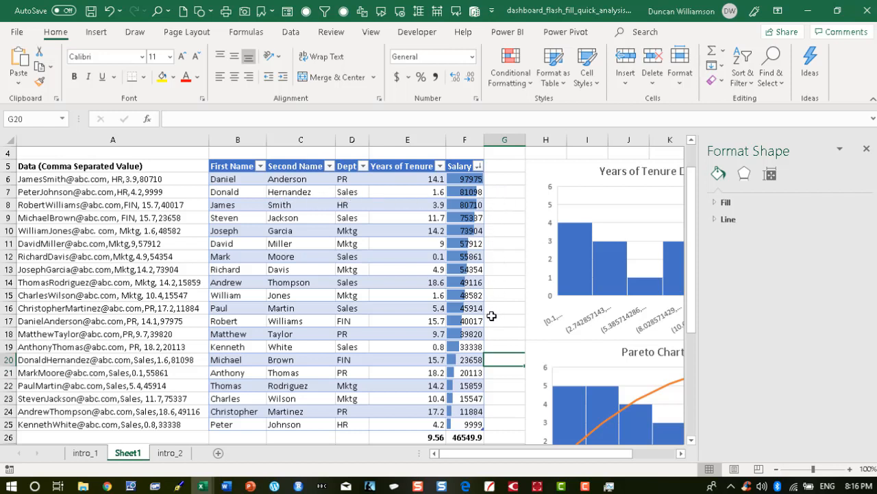
{"action": "left_click", "coordinate": [867, 148]}
{"action": "scroll", "coordinate": [422, 322], "scroll_direction": "down", "scroll_amount": 1, "text": "ctrl"}
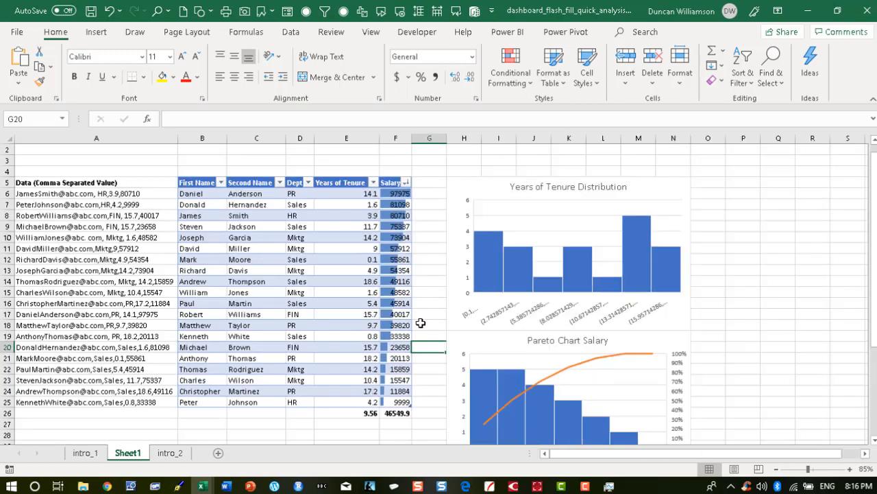